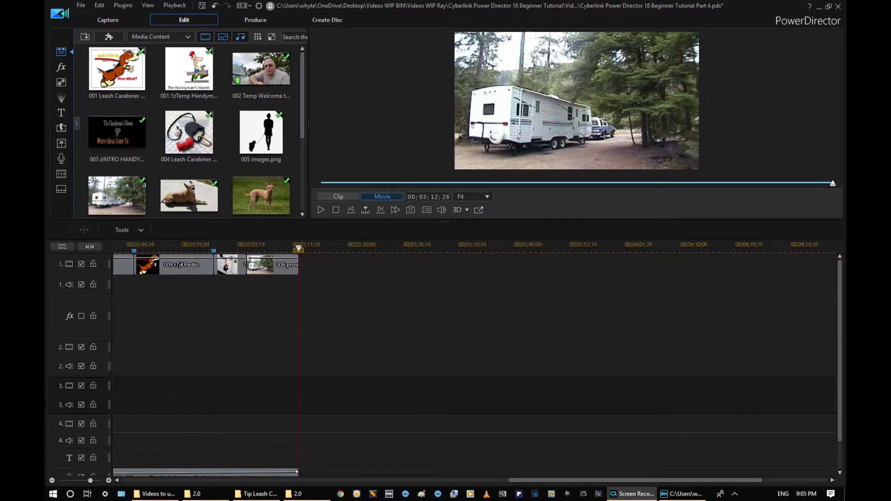
{"action": "left_click_drag", "start_coordinate": [45, 33], "coordinate": [660, 17]}
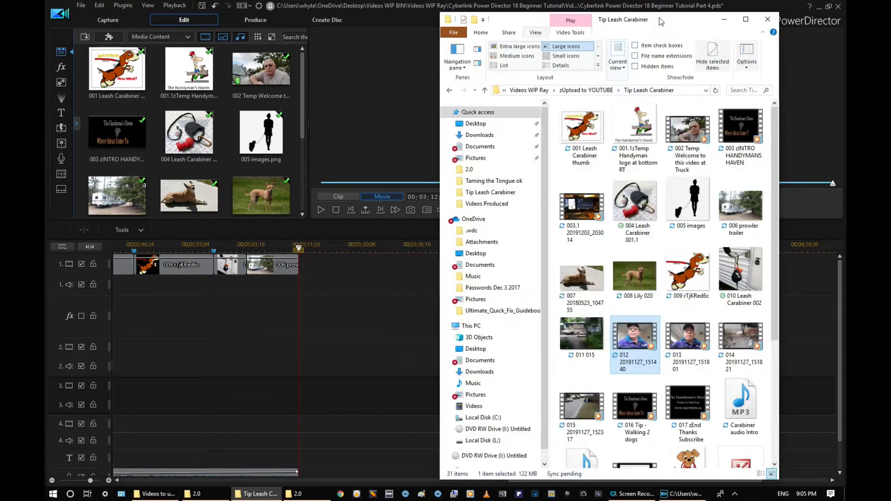
{"action": "left_click_drag", "start_coordinate": [660, 18], "coordinate": [697, 16]}
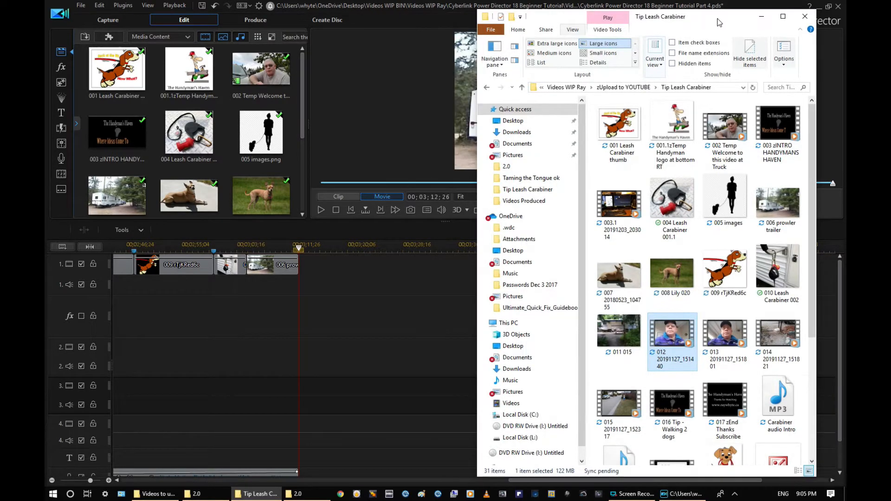
{"action": "left_click_drag", "start_coordinate": [303, 86], "coordinate": [301, 173]}
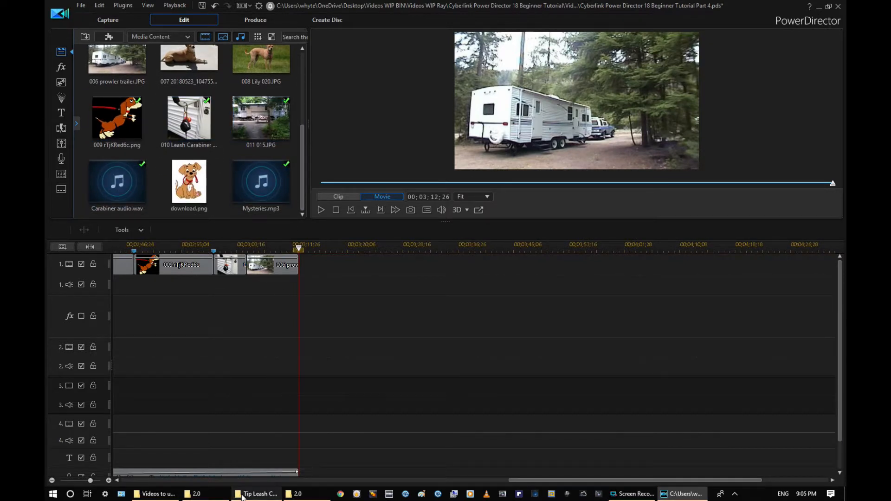
{"action": "mouse_move", "coordinate": [251, 498]}
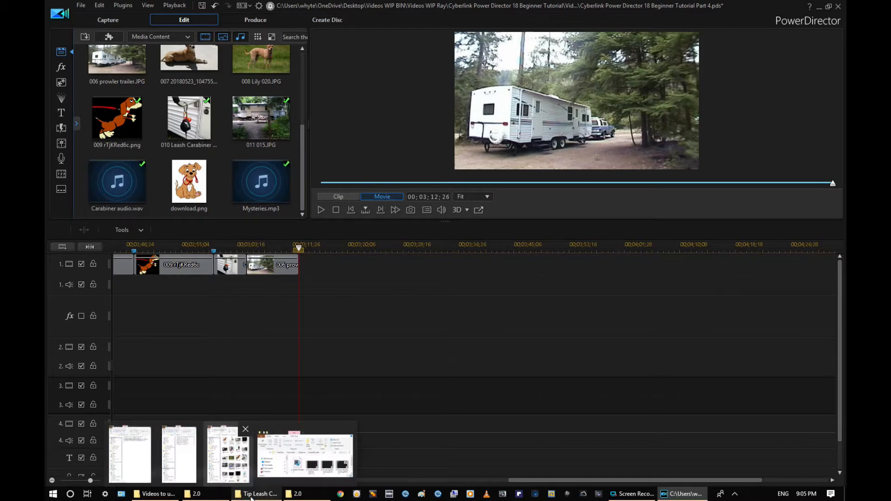
{"action": "left_click", "coordinate": [223, 498]}
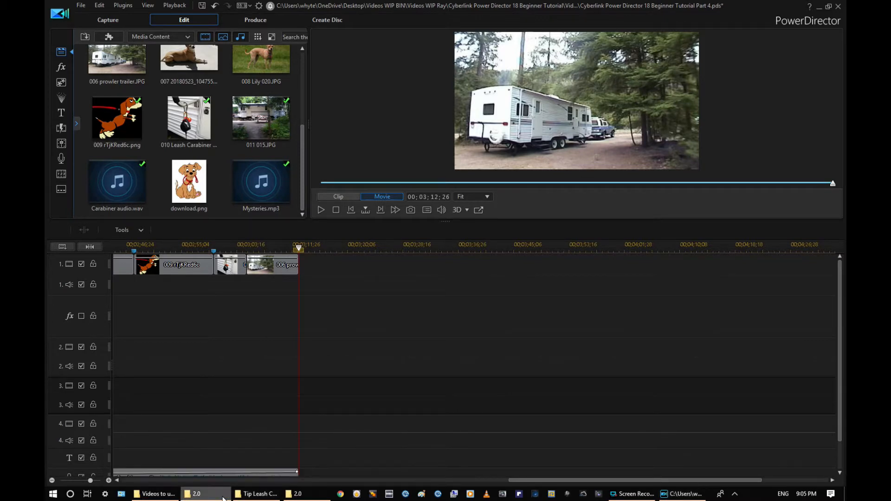
{"action": "left_click", "coordinate": [255, 496]}
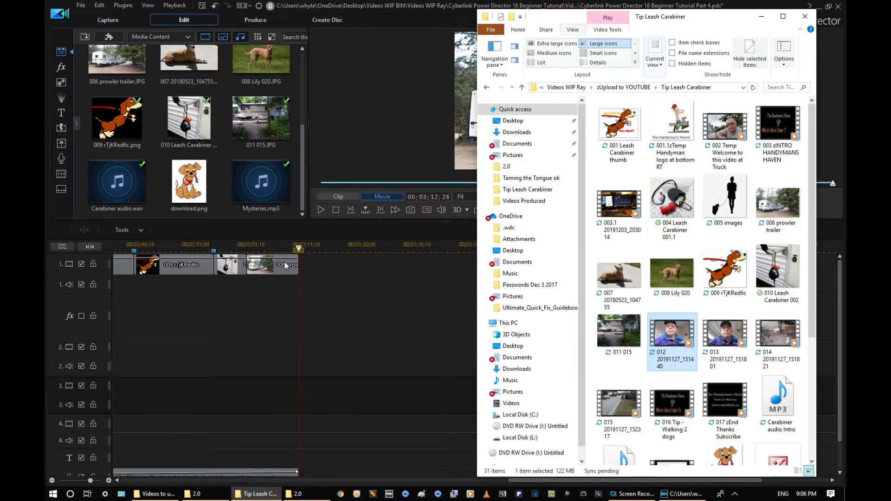
{"action": "left_click_drag", "start_coordinate": [676, 333], "coordinate": [299, 259]}
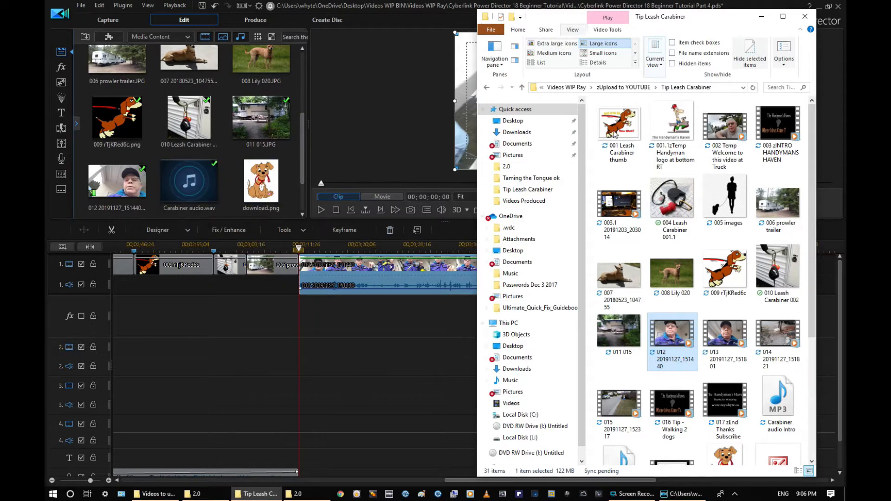
{"action": "left_click_drag", "start_coordinate": [735, 19], "coordinate": [45, 20]}
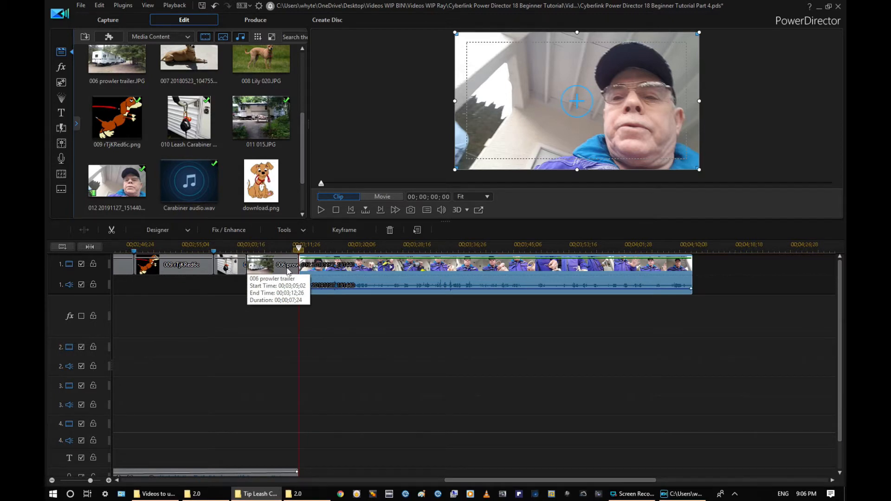
{"action": "scroll", "coordinate": [789, 371], "scroll_direction": "down", "scroll_amount": 1}
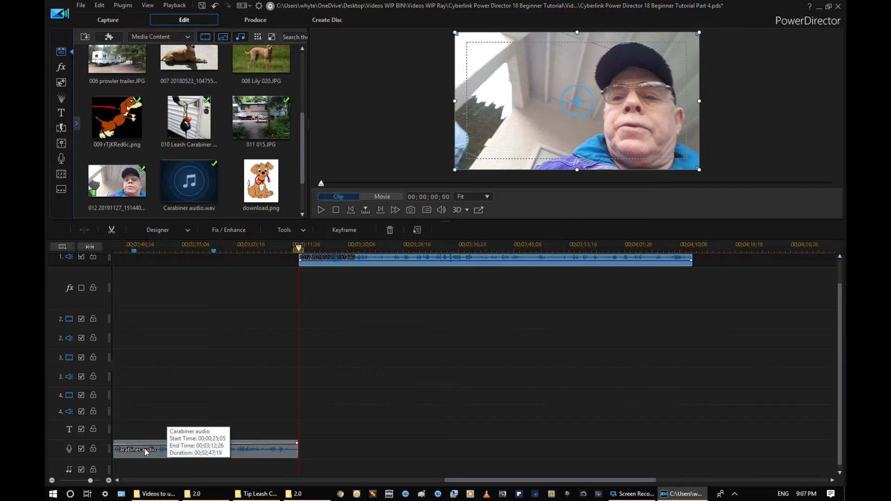
{"action": "left_click", "coordinate": [145, 449]}
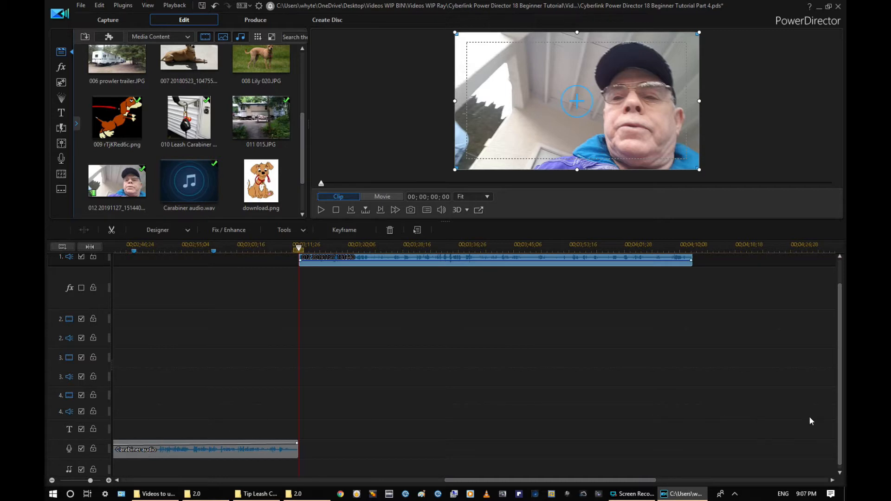
{"action": "left_click_drag", "start_coordinate": [840, 416], "coordinate": [837, 392]}
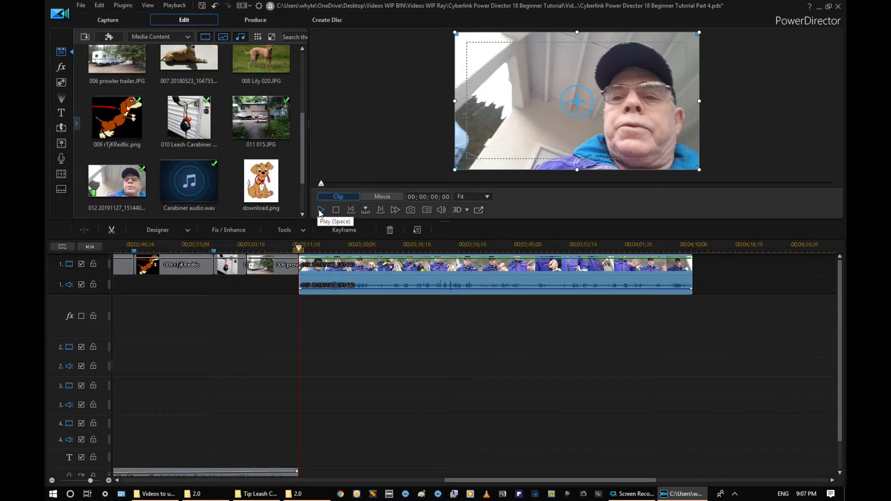
{"action": "left_click", "coordinate": [320, 211]}
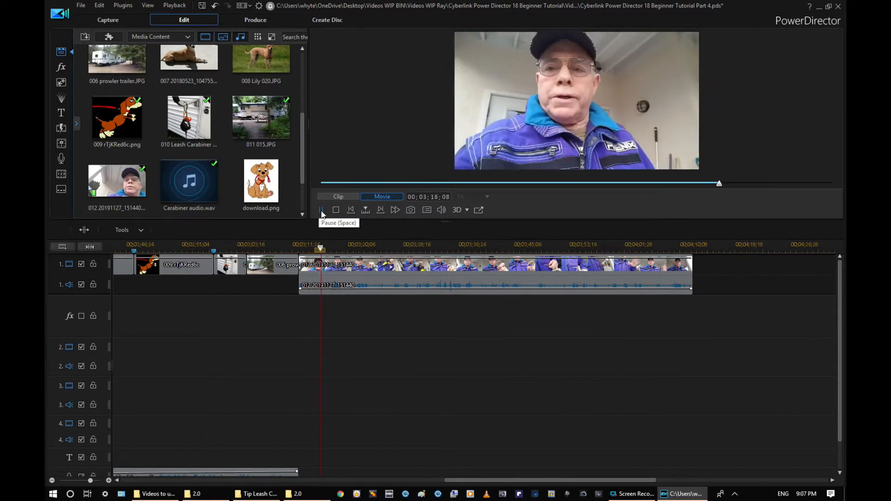
{"action": "left_click", "coordinate": [321, 211]}
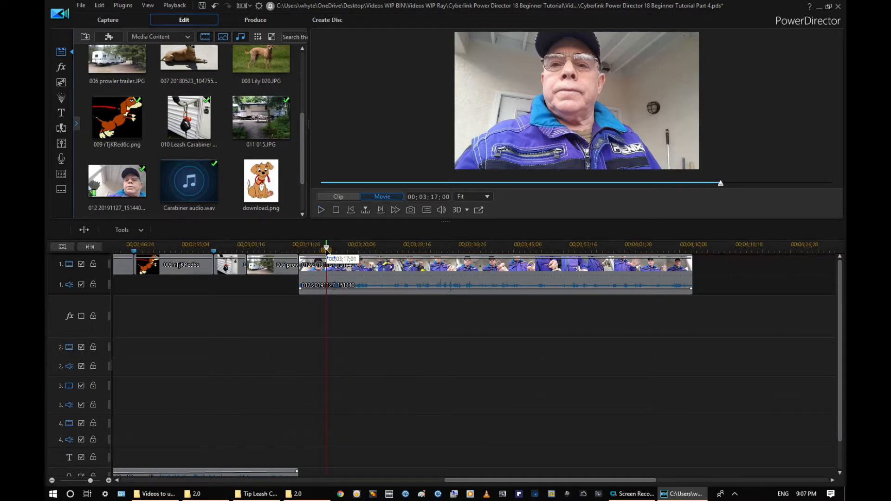
{"action": "left_click", "coordinate": [344, 270]}
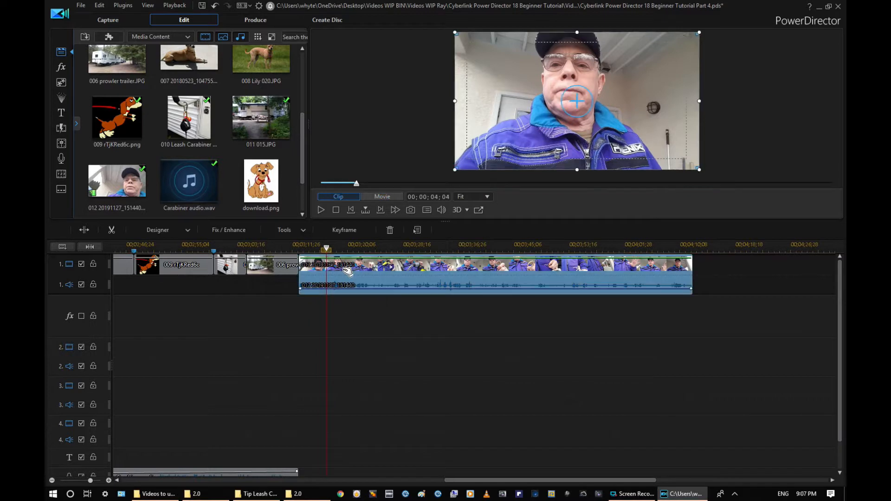
{"action": "left_click", "coordinate": [84, 231]}
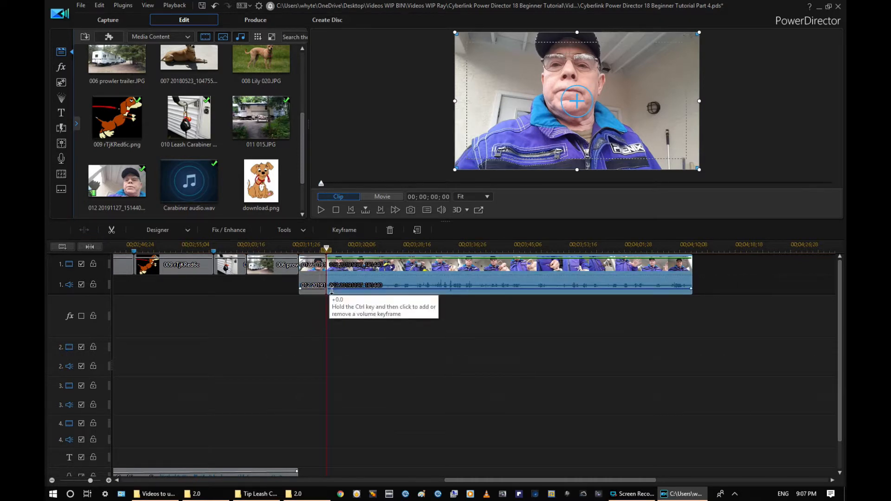
Step: Delete the short opening segment of the split 012 clip with Remove, Fill Gap, and Move All Clips
{"action": "left_click", "coordinate": [316, 278]}
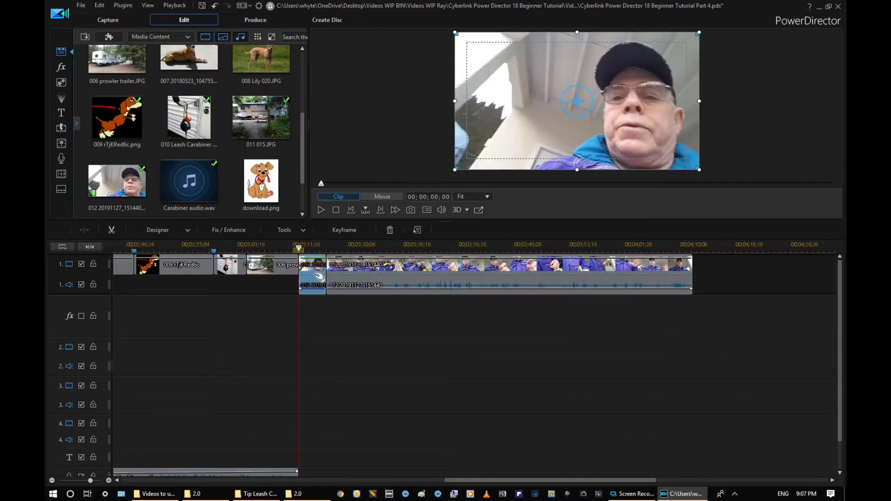
{"action": "key", "text": "Delete"}
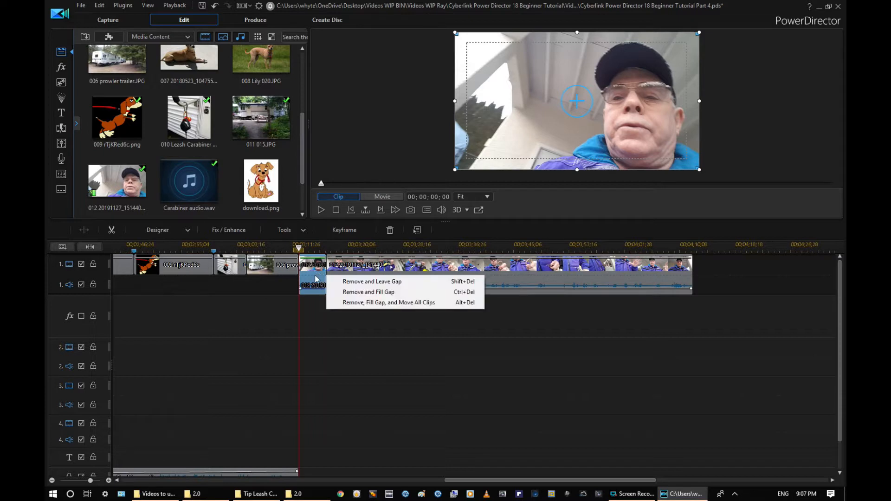
{"action": "left_click", "coordinate": [352, 303]}
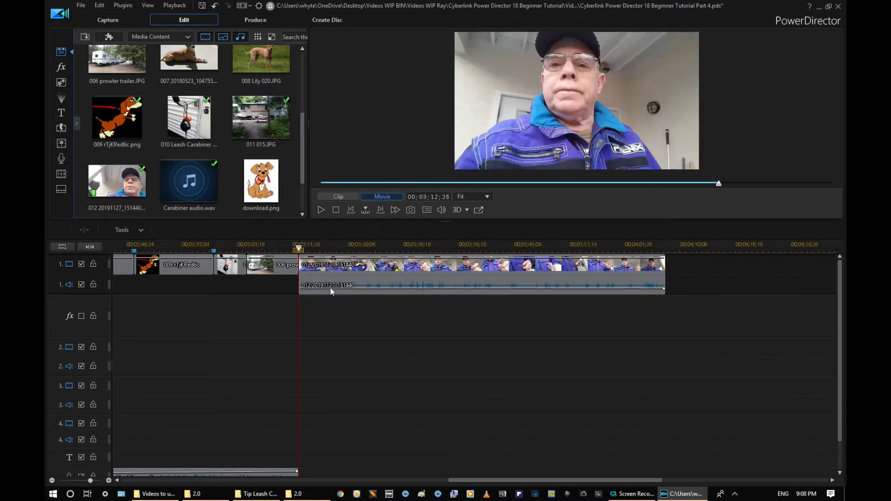
Step: Play the 012 clip to find its ending and delete the range from about 00;03;58;21 to the clip's end
{"action": "left_click", "coordinate": [321, 210]}
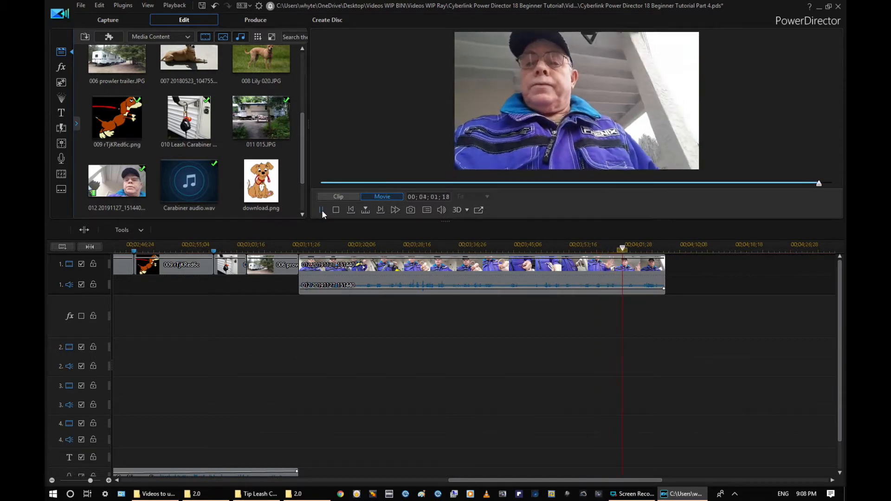
{"action": "left_click", "coordinate": [322, 211]}
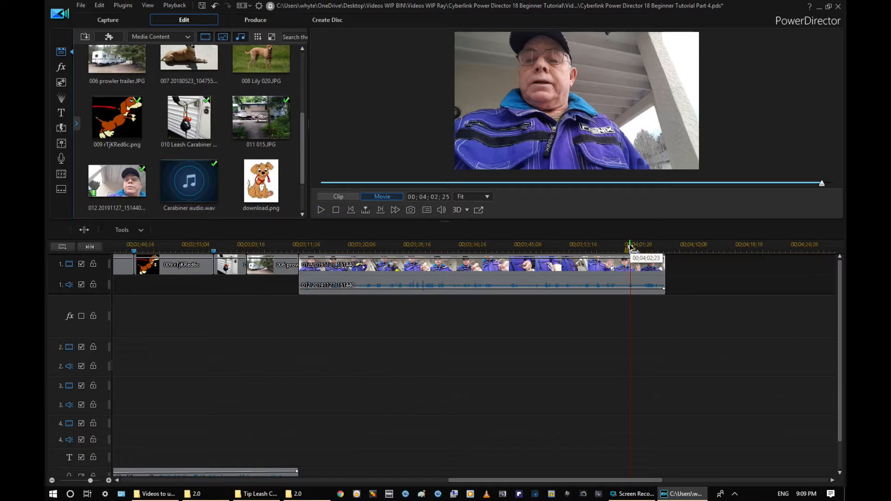
{"action": "left_click_drag", "start_coordinate": [631, 248], "coordinate": [570, 260]}
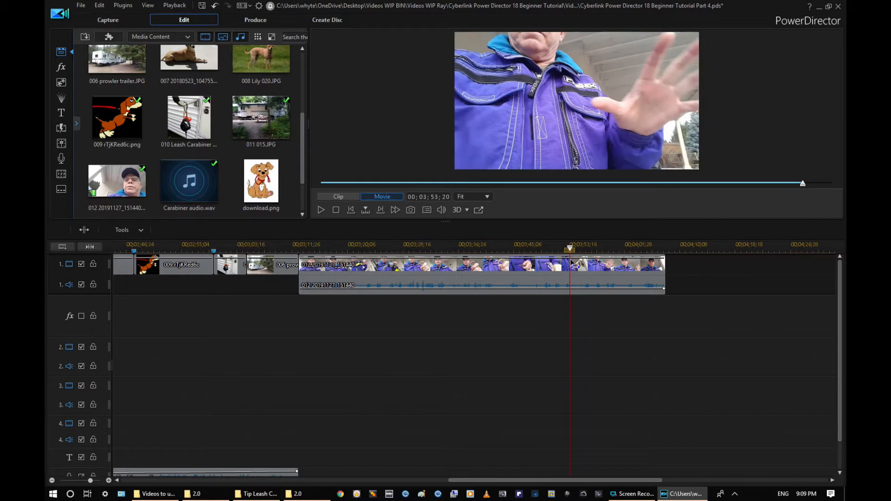
{"action": "left_click", "coordinate": [321, 211]}
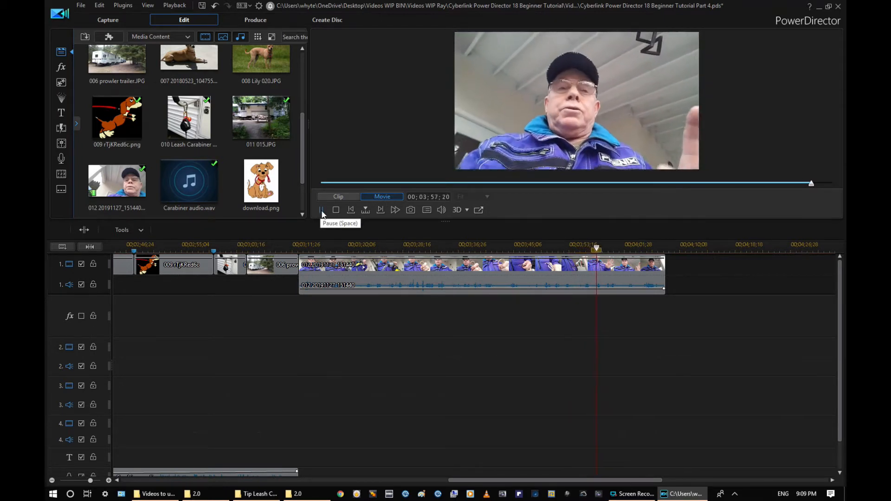
{"action": "left_click", "coordinate": [321, 212]}
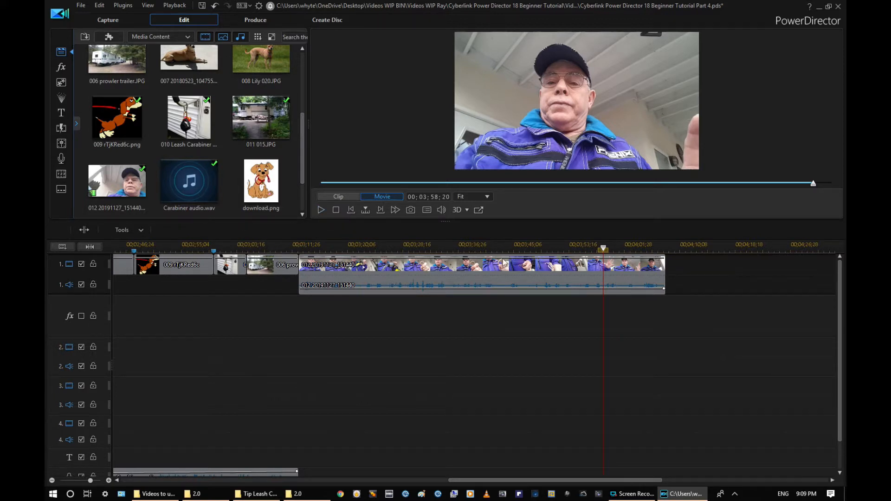
{"action": "left_click", "coordinate": [570, 264]}
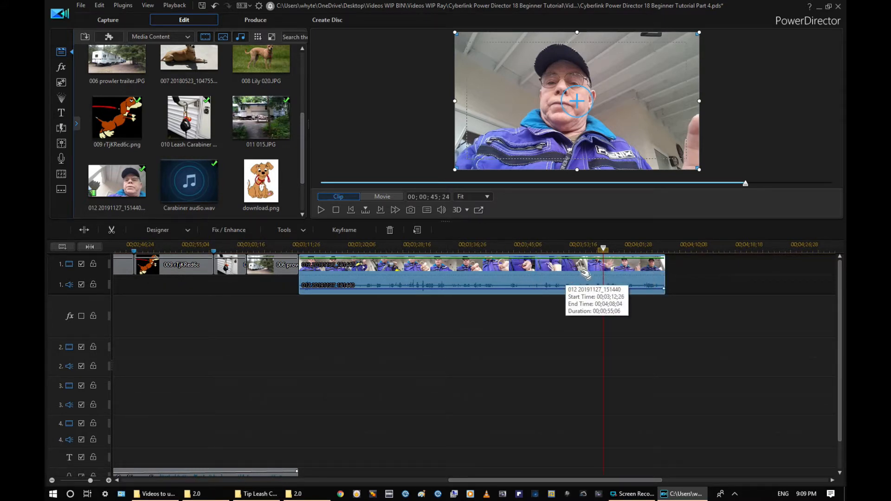
{"action": "left_click", "coordinate": [84, 229]}
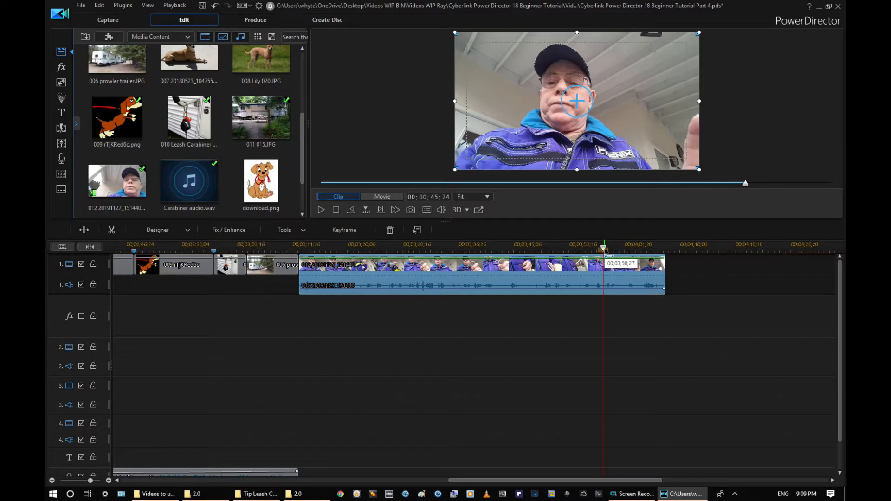
{"action": "left_click", "coordinate": [604, 249]}
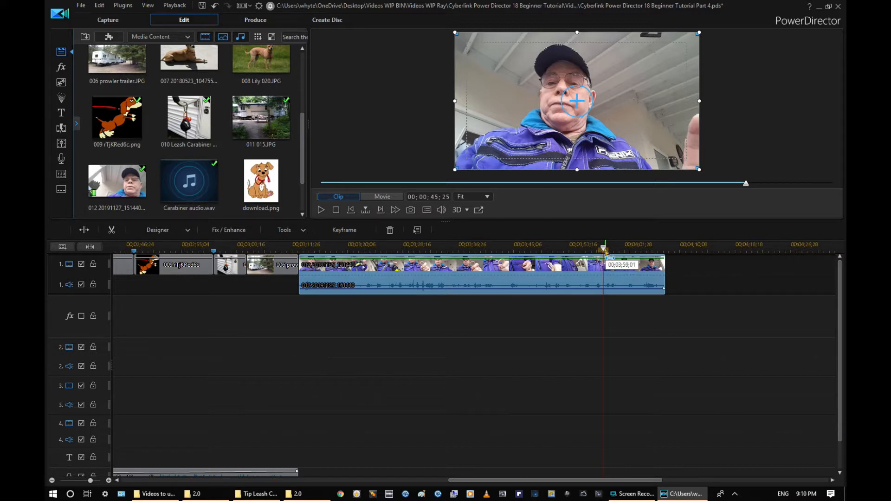
{"action": "left_click_drag", "start_coordinate": [607, 252], "coordinate": [684, 250]}
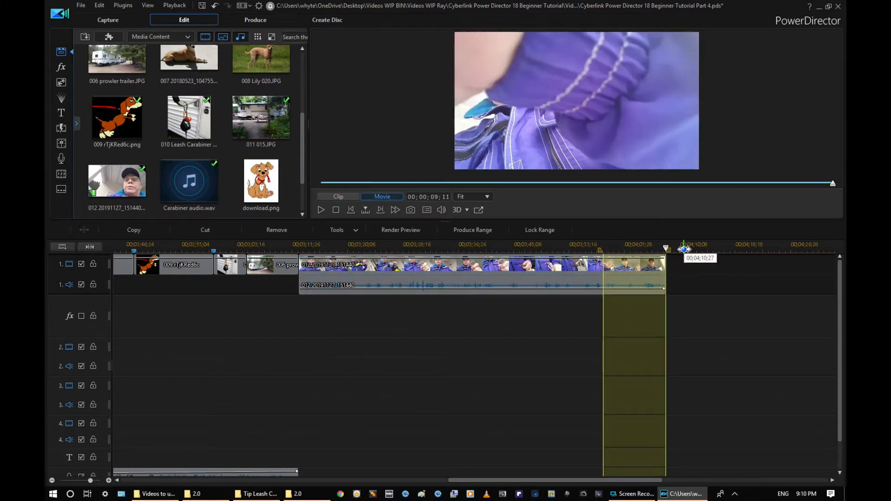
{"action": "key", "text": "Delete"}
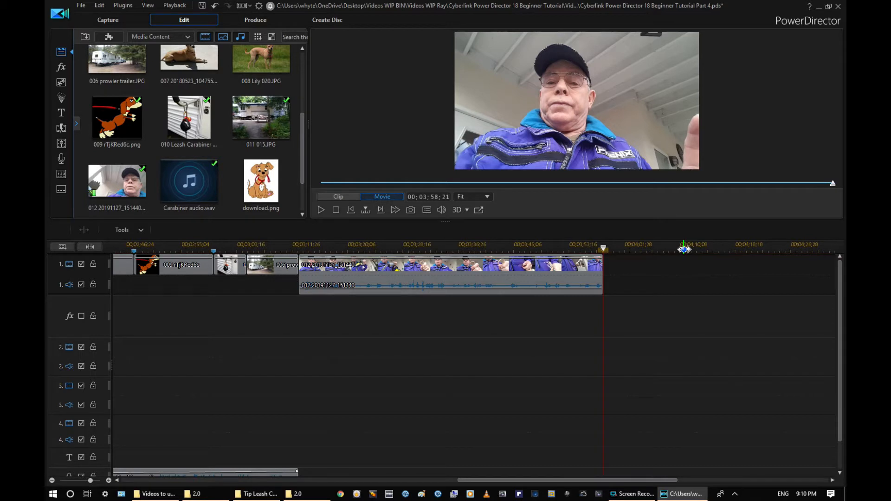
{"action": "left_click", "coordinate": [550, 251]}
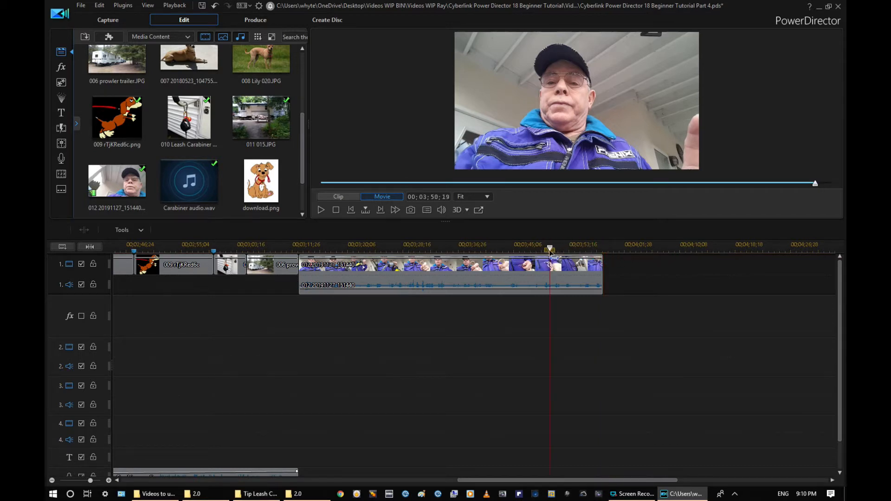
{"action": "left_click", "coordinate": [320, 210]}
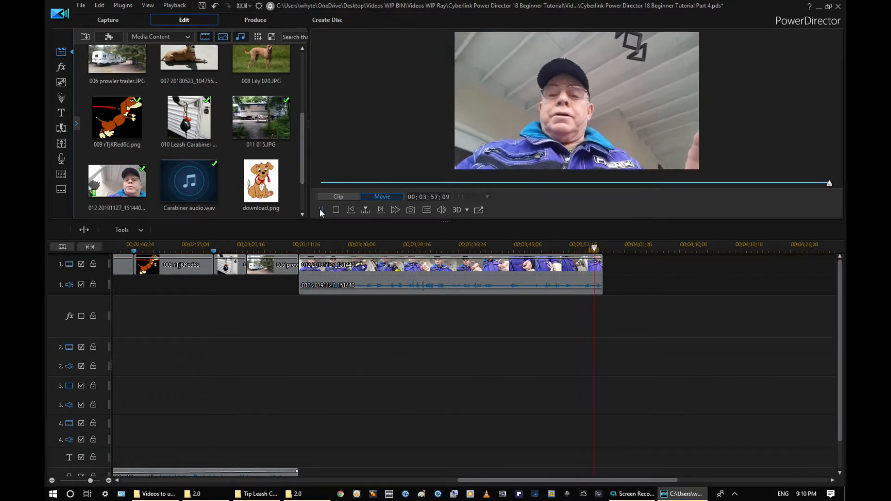
{"action": "left_click", "coordinate": [321, 212]}
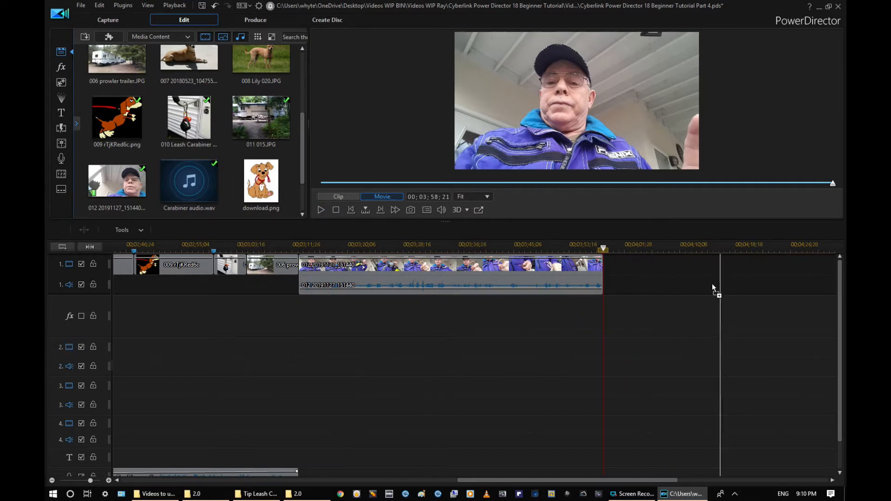
{"action": "left_click_drag", "start_coordinate": [607, 270], "coordinate": [637, 267]}
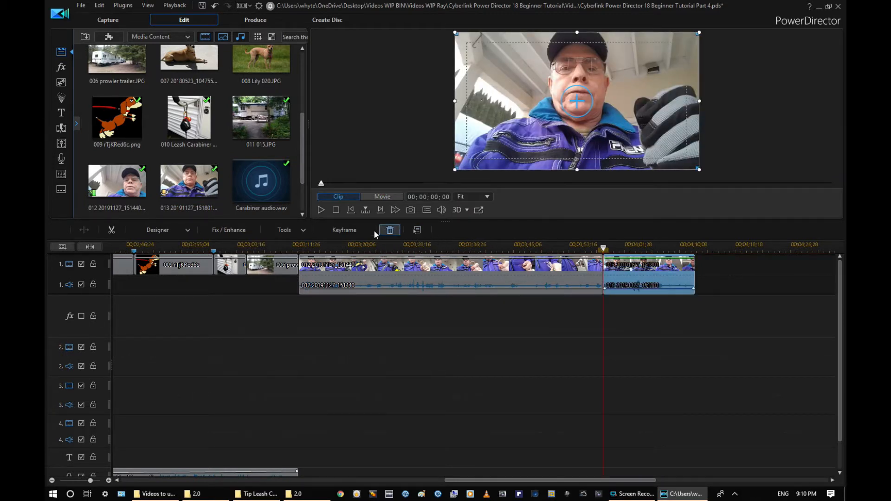
Step: Play the start of the 013 clip and delete its opening range up to 00;04;00;12
{"action": "left_click", "coordinate": [324, 212]}
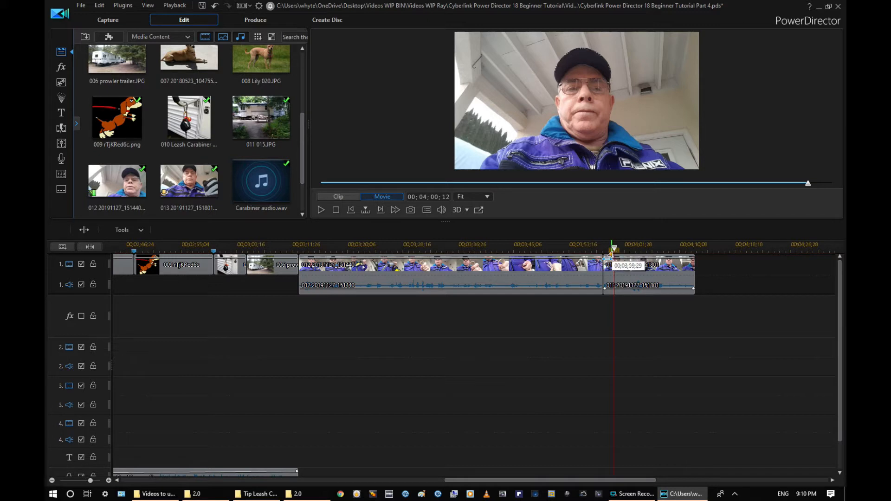
{"action": "mouse_move", "coordinate": [611, 252]}
{"action": "left_mouse_down"}
{"action": "mouse_move", "coordinate": [598, 266]}
{"action": "mouse_move", "coordinate": [602, 259]}
{"action": "left_mouse_up"}
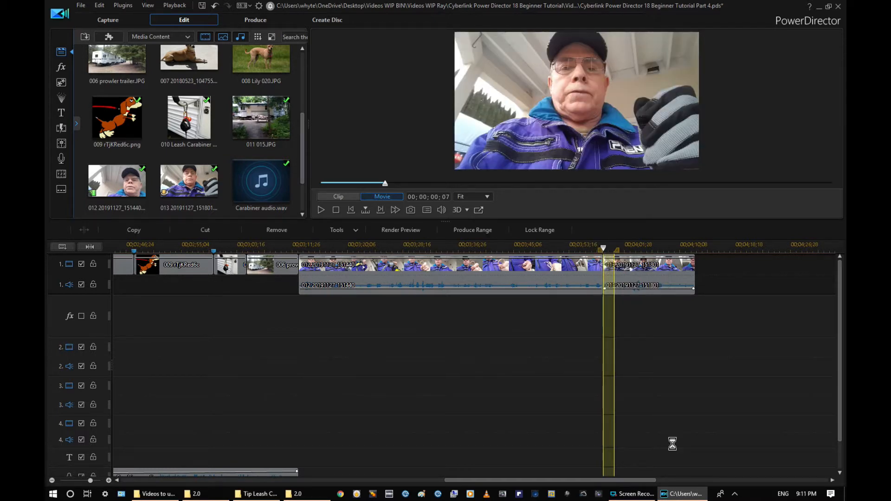
{"action": "key", "text": "Delete"}
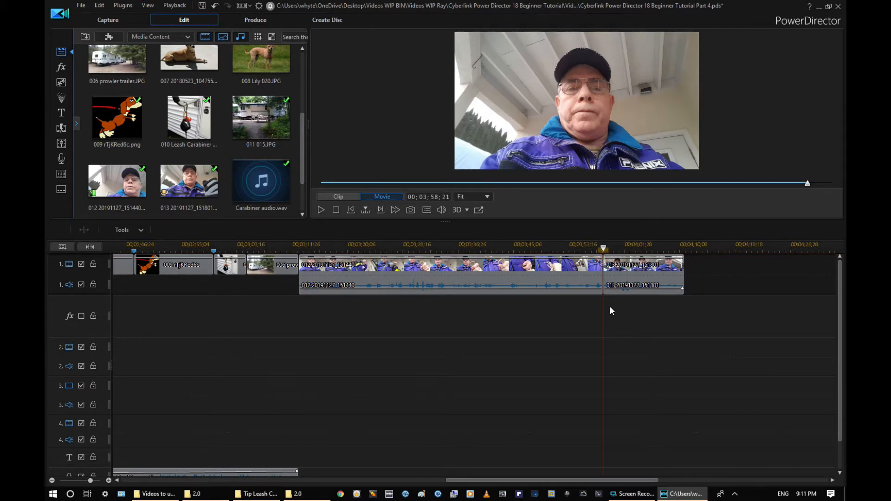
Step: Play from about 00;03;54;05 across the cut between the 012 and 013 clips through to the 013 clip's end
{"action": "left_click", "coordinate": [573, 249]}
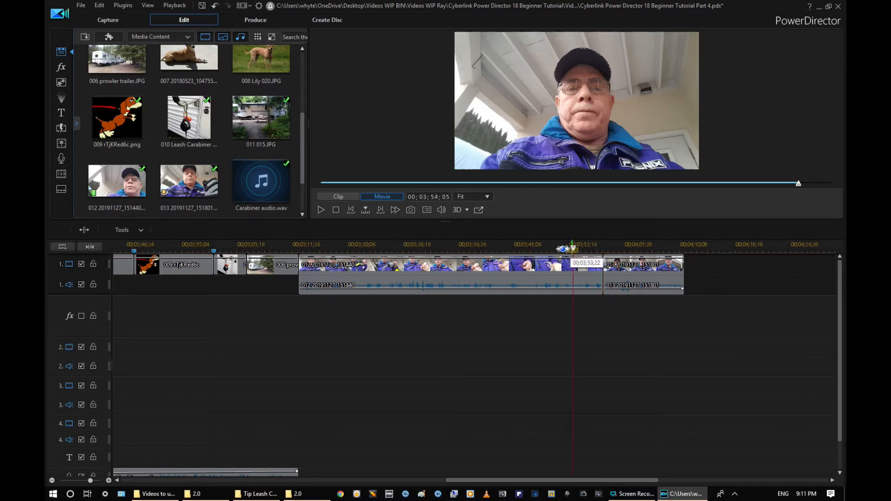
{"action": "left_click", "coordinate": [320, 211]}
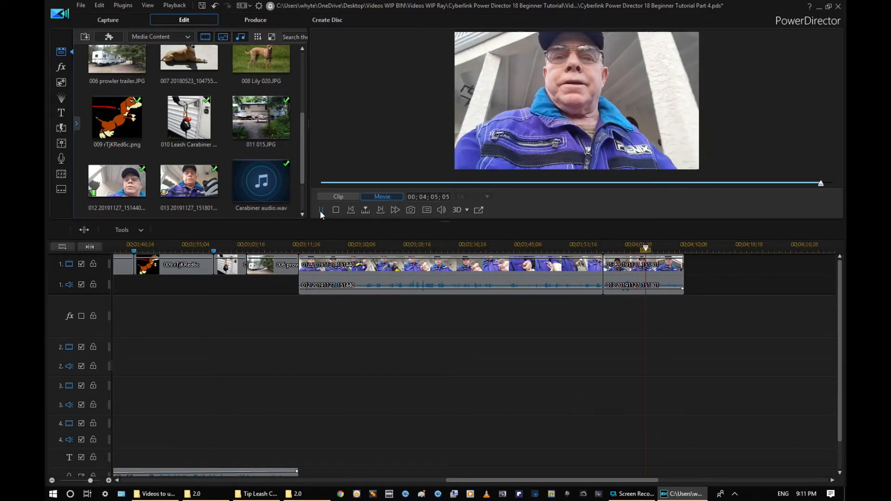
{"action": "left_click", "coordinate": [320, 210]}
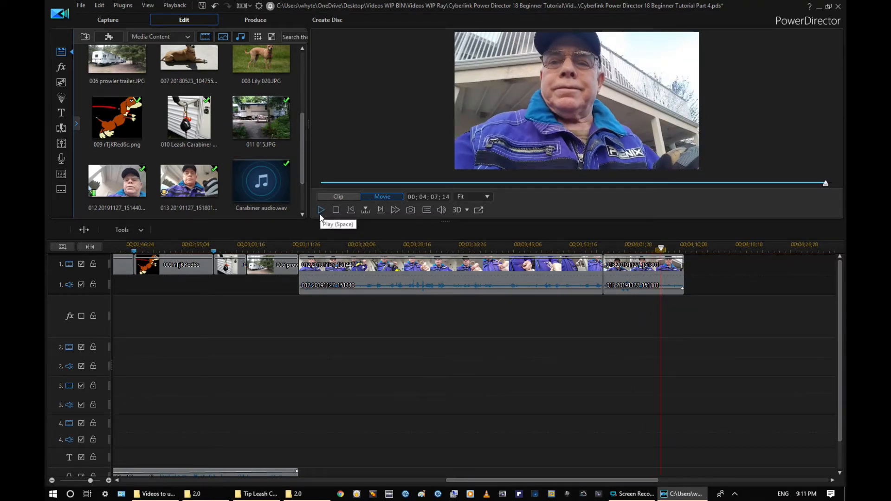
{"action": "left_click", "coordinate": [321, 211]}
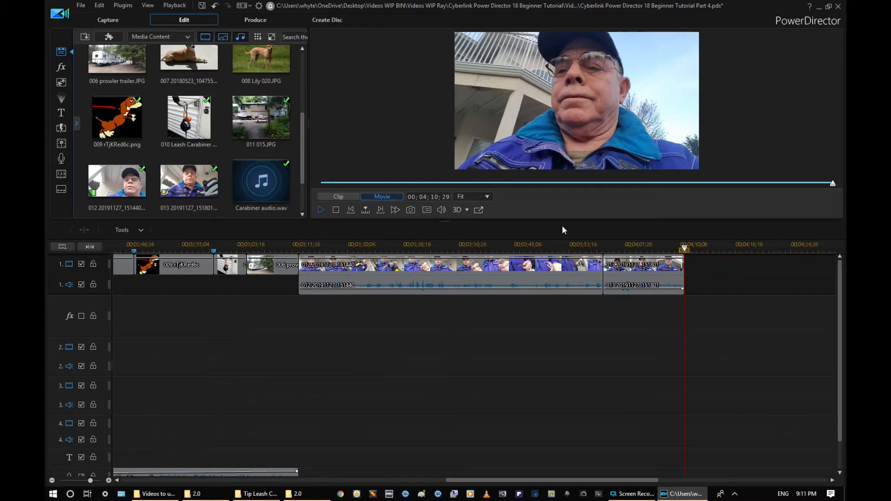
Step: Replay the last part of the 013 clip and delete the range from about 00;04;06;28 to the clip's end
{"action": "left_click_drag", "start_coordinate": [684, 255], "coordinate": [643, 269]}
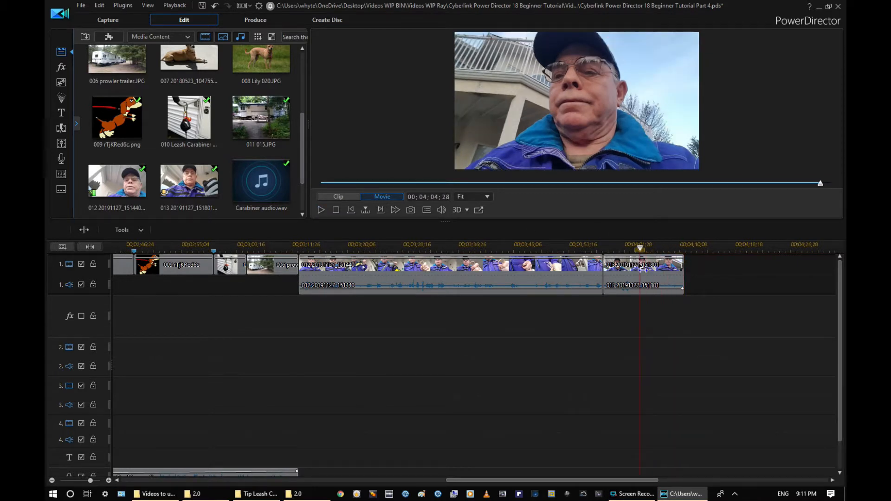
{"action": "left_click", "coordinate": [320, 211]}
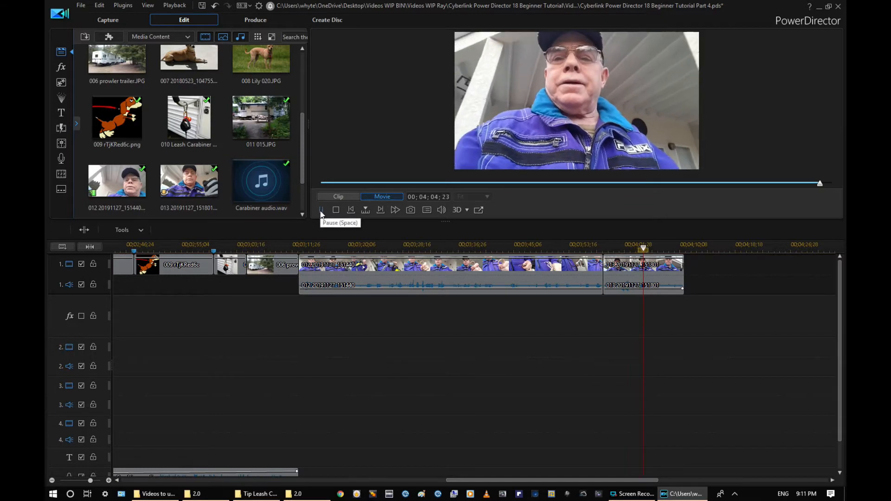
{"action": "left_click", "coordinate": [320, 210]}
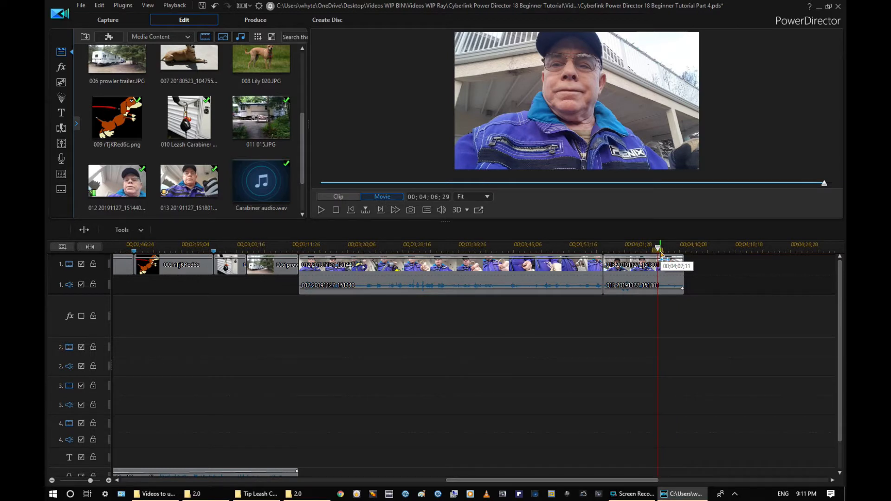
{"action": "left_click", "coordinate": [661, 253]}
{"action": "left_click_drag", "start_coordinate": [661, 253], "coordinate": [685, 249]}
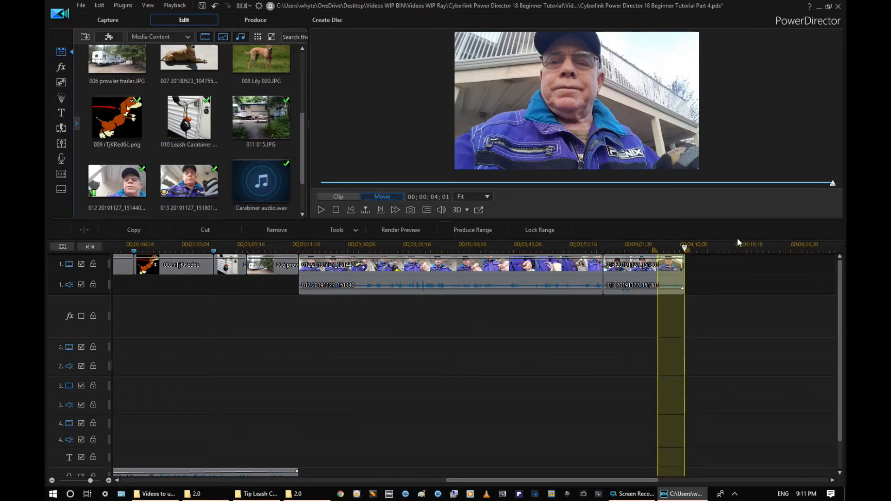
{"action": "key", "text": "Delete"}
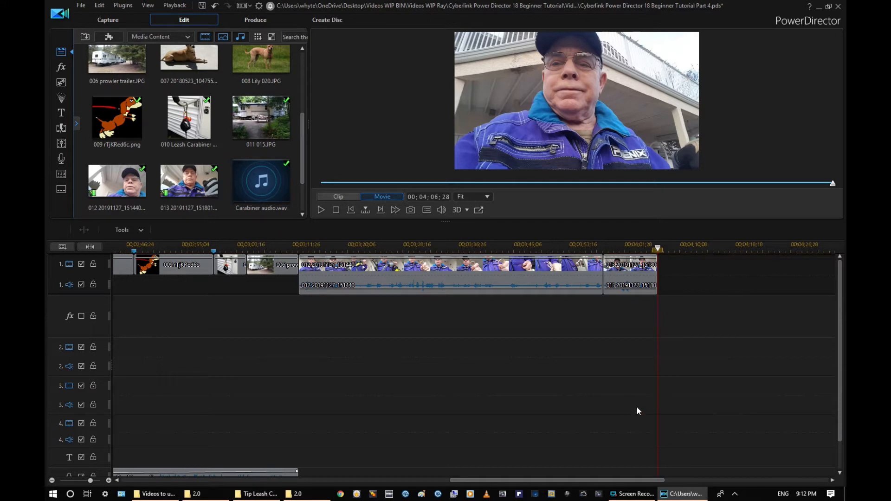
Step: Look over the timeline's lower tracks, including the Carabiner audio, and shrink the preview area to give the timeline more room
{"action": "scroll", "coordinate": [835, 332], "scroll_direction": "down", "scroll_amount": 1}
{"action": "scroll", "coordinate": [832, 334], "scroll_direction": "down", "scroll_amount": 1}
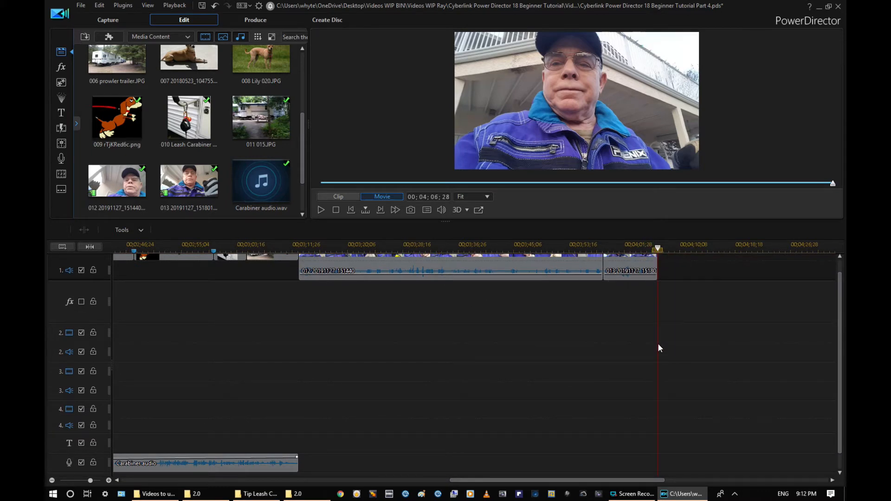
{"action": "left_click", "coordinate": [658, 437]}
{"action": "left_click", "coordinate": [267, 463]}
{"action": "left_click_drag", "start_coordinate": [842, 358], "coordinate": [837, 326]}
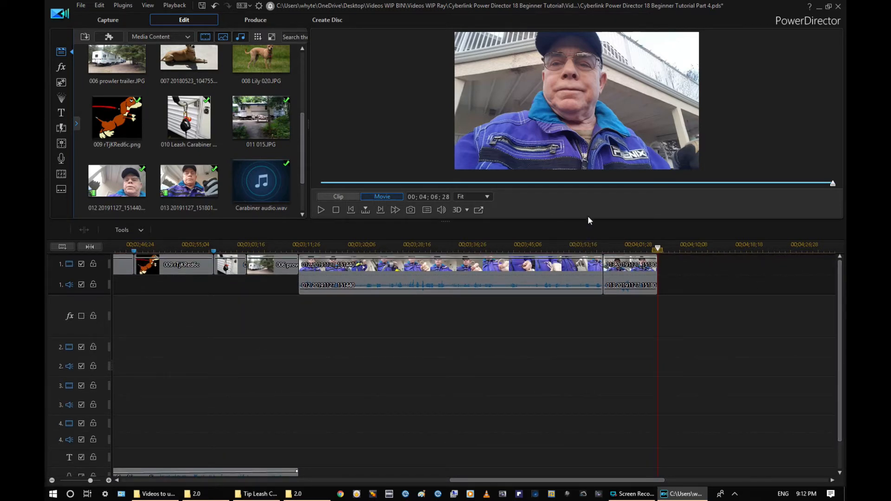
{"action": "left_click_drag", "start_coordinate": [584, 184], "coordinate": [584, 131]}
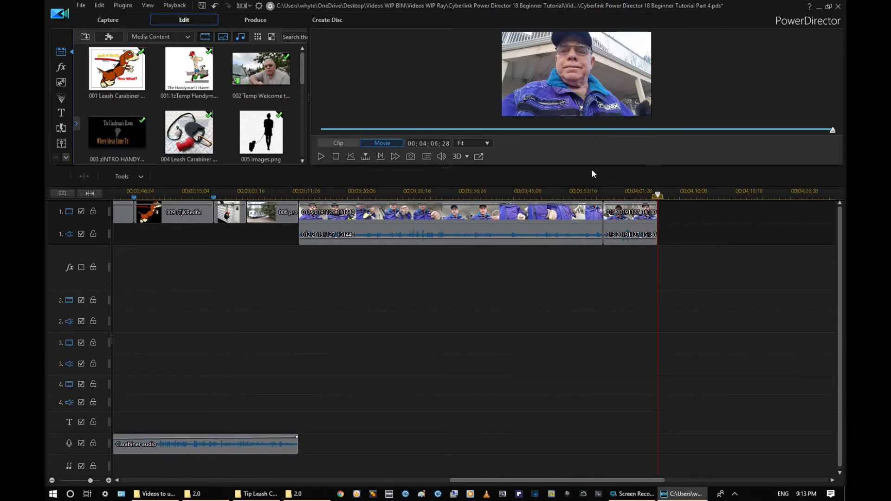
{"action": "left_click_drag", "start_coordinate": [590, 168], "coordinate": [586, 195]}
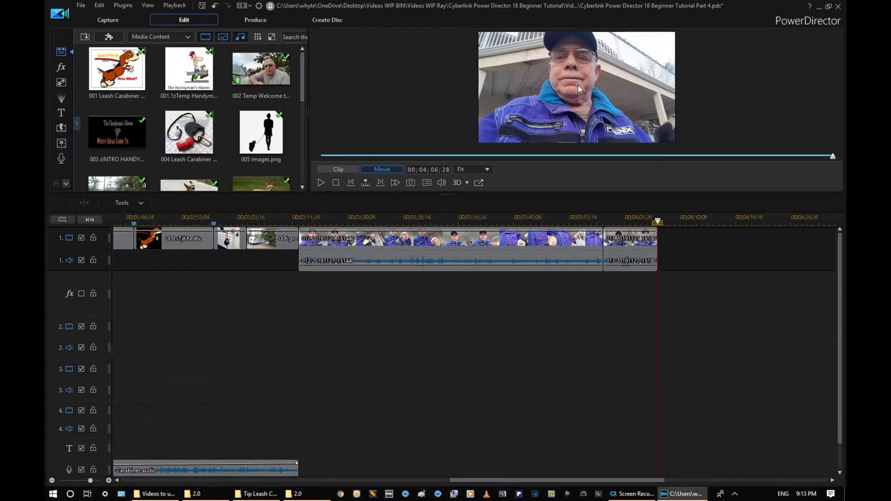
Step: Undock the preview as a floating window, resize and reposition it, and dock it back
{"action": "right_click", "coordinate": [588, 99]}
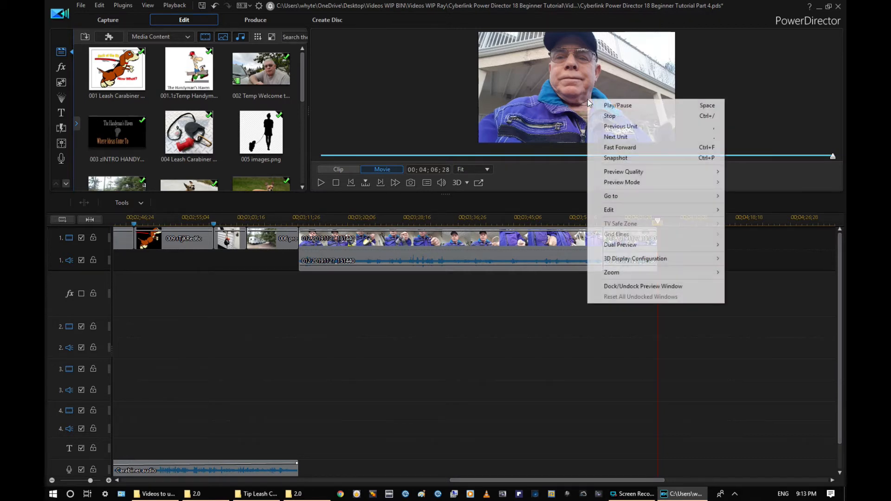
{"action": "left_click", "coordinate": [623, 285]}
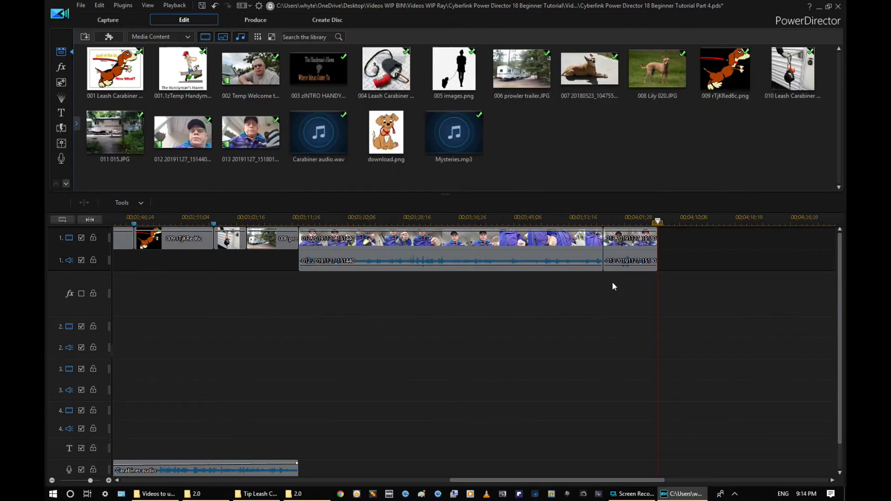
{"action": "left_click_drag", "start_coordinate": [45, 223], "coordinate": [625, 190]}
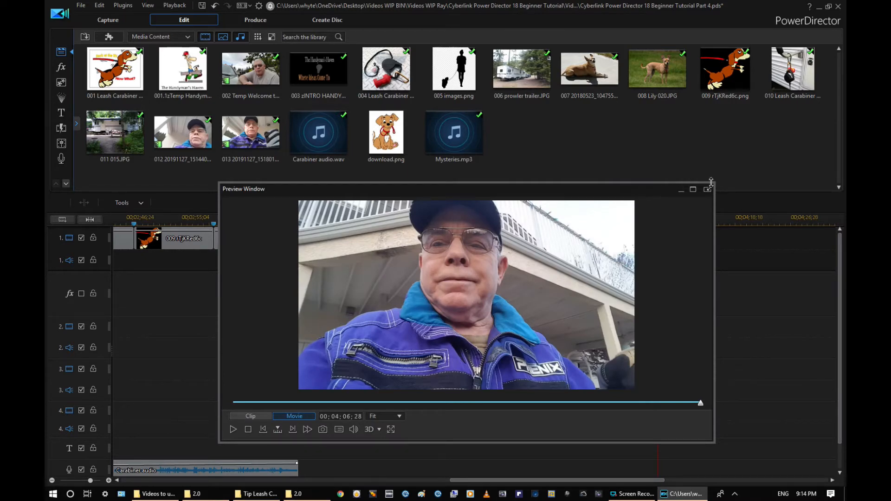
{"action": "mouse_move", "coordinate": [715, 182]}
{"action": "left_mouse_down"}
{"action": "mouse_move", "coordinate": [783, 59]}
{"action": "mouse_move", "coordinate": [724, 178]}
{"action": "left_mouse_up"}
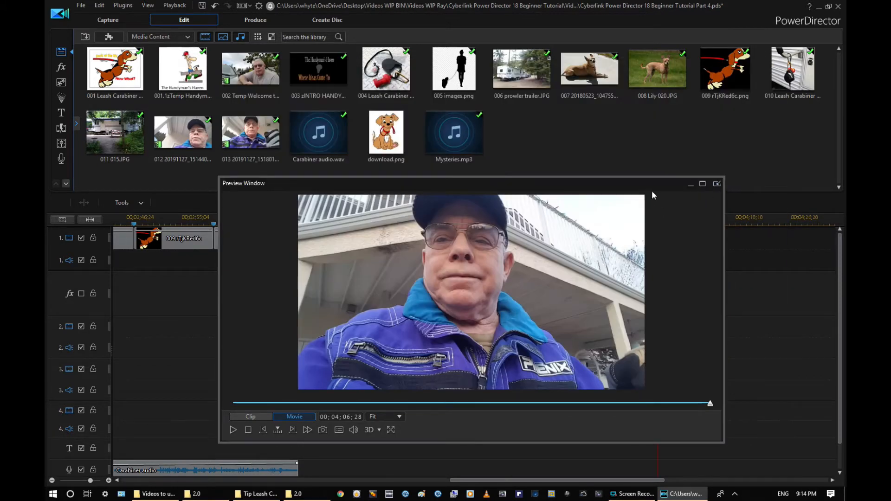
{"action": "left_click_drag", "start_coordinate": [645, 192], "coordinate": [606, 172]}
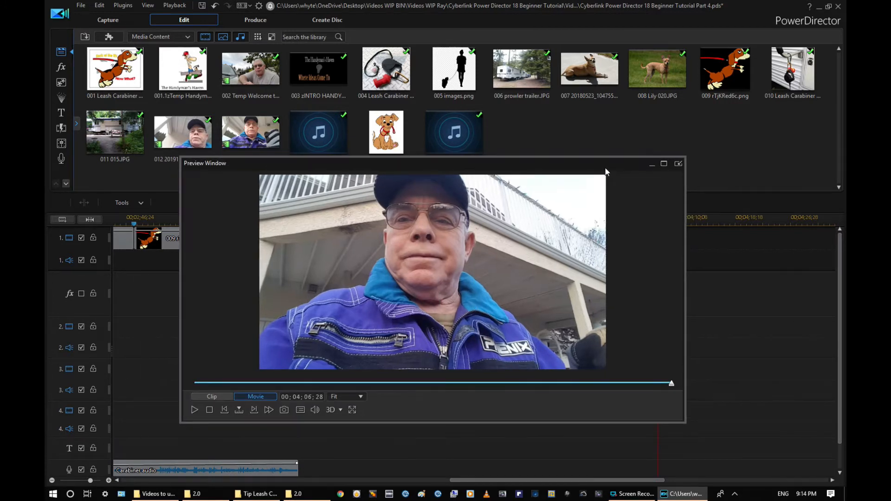
{"action": "right_click", "coordinate": [504, 247]}
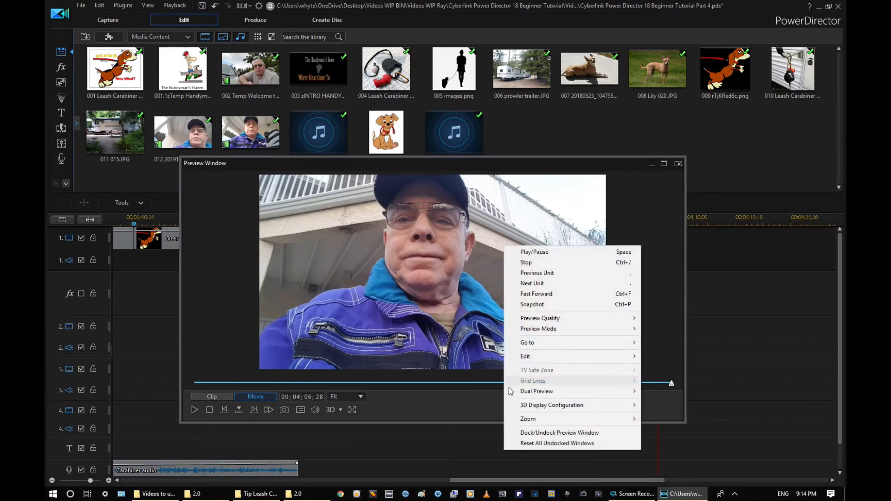
{"action": "left_click", "coordinate": [538, 432]}
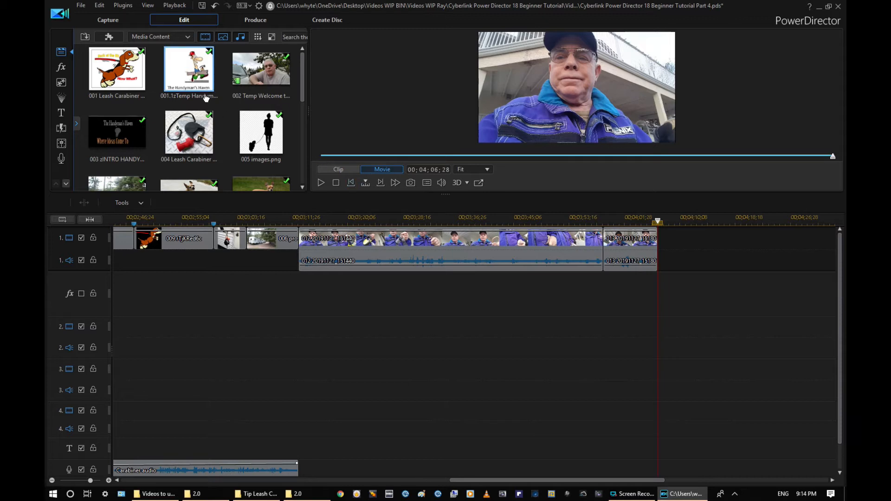
Step: View the media library's commands, including Dock/Undock Library Window and Sort By, without applying any
{"action": "right_click", "coordinate": [227, 112]}
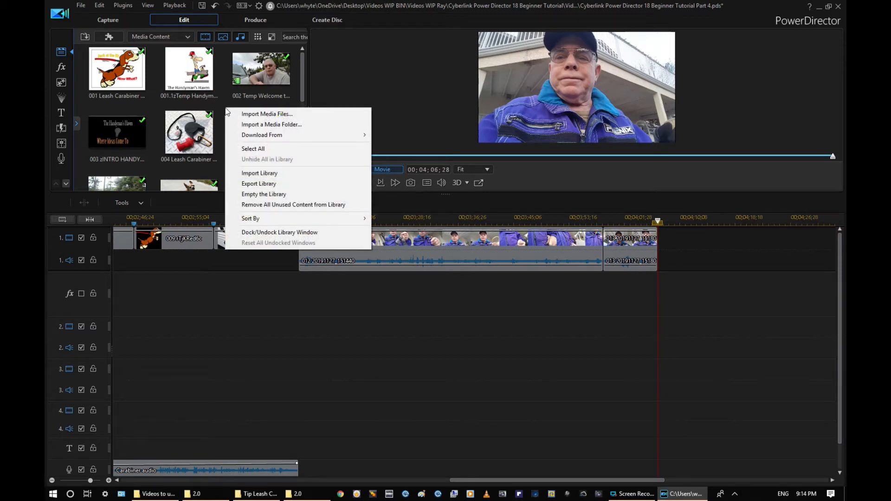
{"action": "mouse_move", "coordinate": [268, 218]}
{"action": "left_click", "coordinate": [351, 79]}
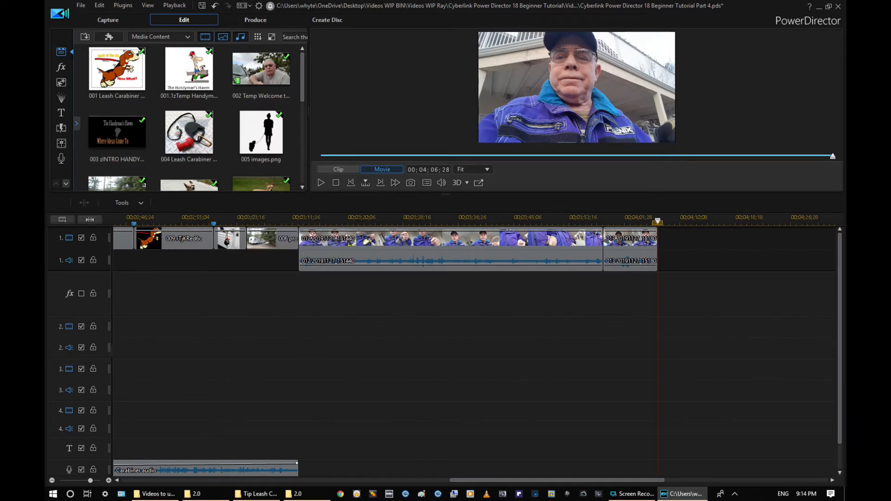
{"action": "left_click_drag", "start_coordinate": [91, 354], "coordinate": [363, 341]}
{"action": "left_click_drag", "start_coordinate": [658, 239], "coordinate": [658, 238]}
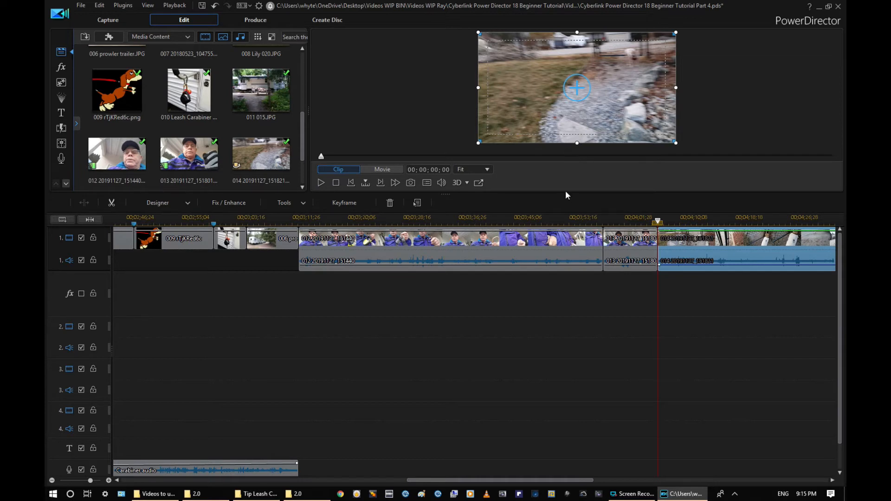
{"action": "left_click_drag", "start_coordinate": [571, 288], "coordinate": [567, 358]}
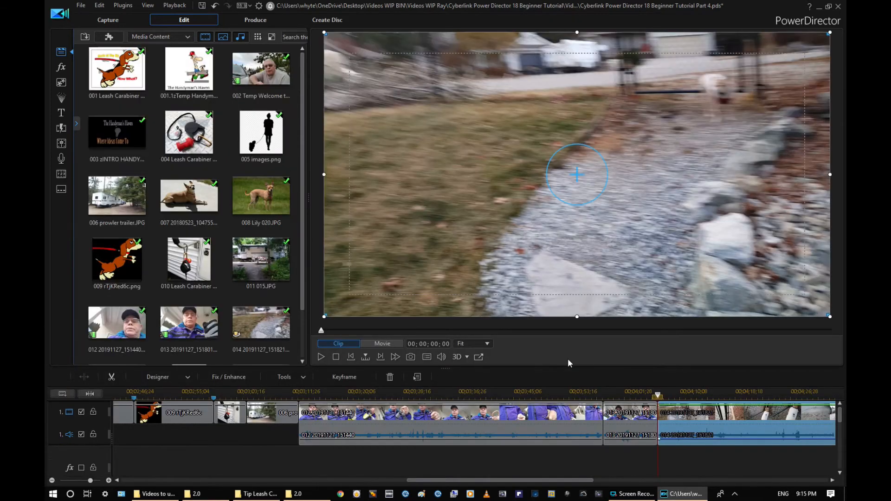
Step: Play the start of the 014 clip and delete its opening range up to about 00;04;09;17
{"action": "left_click", "coordinate": [323, 358]}
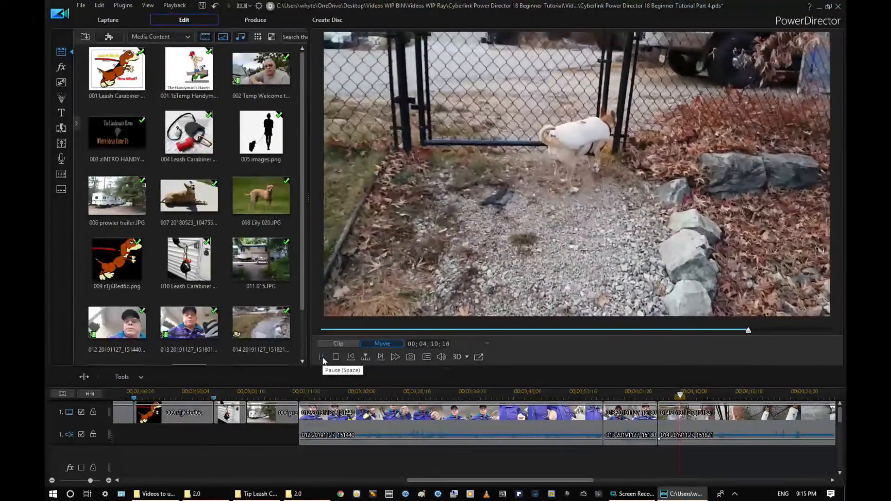
{"action": "left_click", "coordinate": [322, 357]}
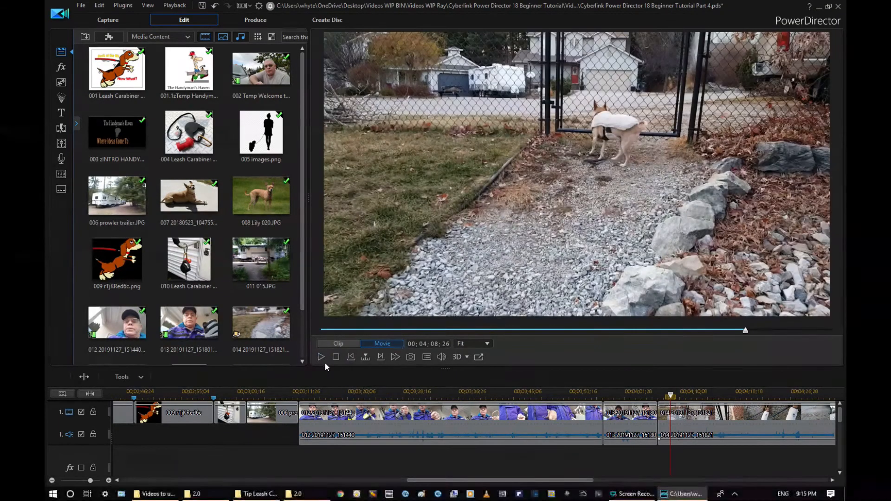
{"action": "left_click", "coordinate": [320, 357]}
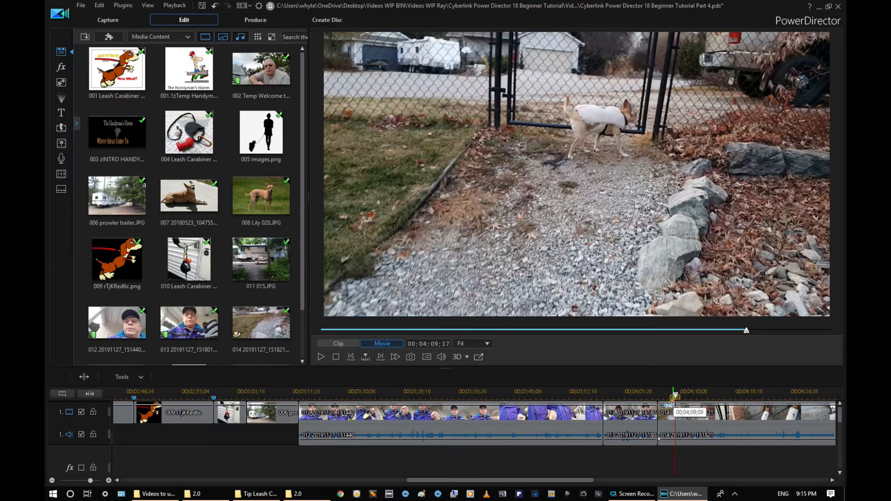
{"action": "mouse_move", "coordinate": [669, 405]}
{"action": "left_mouse_down"}
{"action": "mouse_move", "coordinate": [652, 411]}
{"action": "mouse_move", "coordinate": [655, 400]}
{"action": "left_mouse_up"}
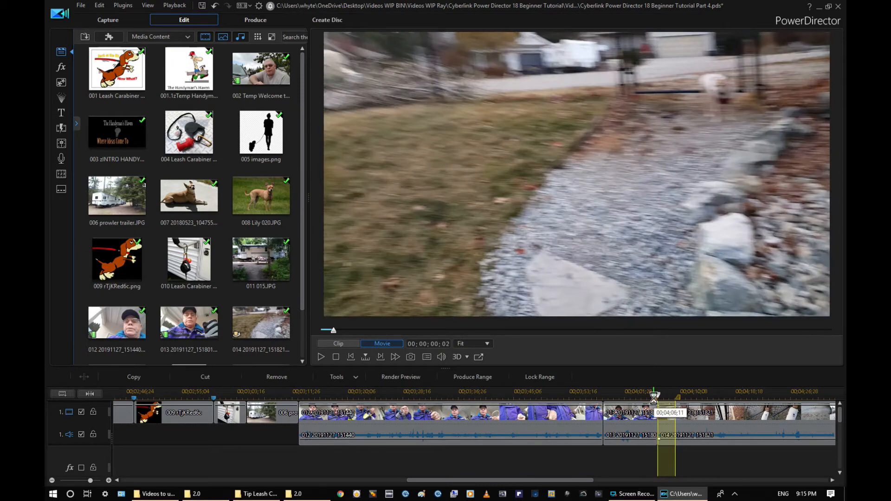
{"action": "left_click", "coordinate": [654, 398]}
Step: Play from the 013 clip through the 014 clip and delete the range from 00;04;37;25 to the 014 clip's end
{"action": "left_click", "coordinate": [625, 397]}
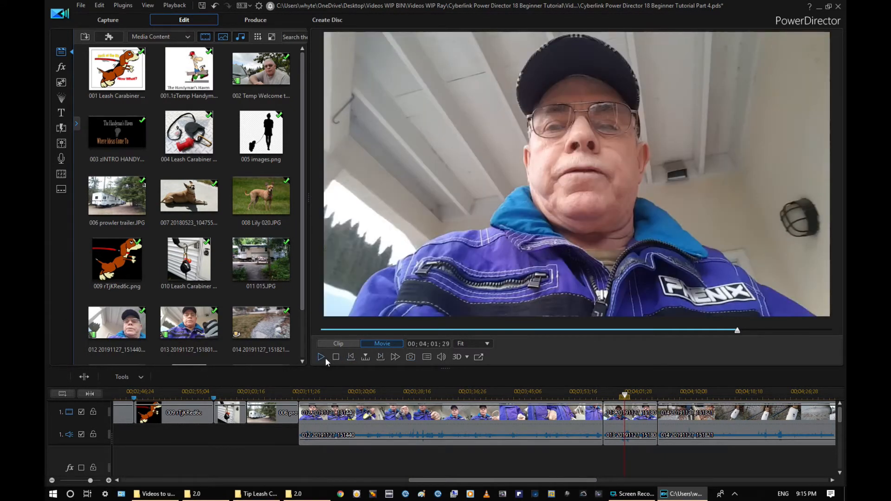
{"action": "left_click", "coordinate": [321, 357]}
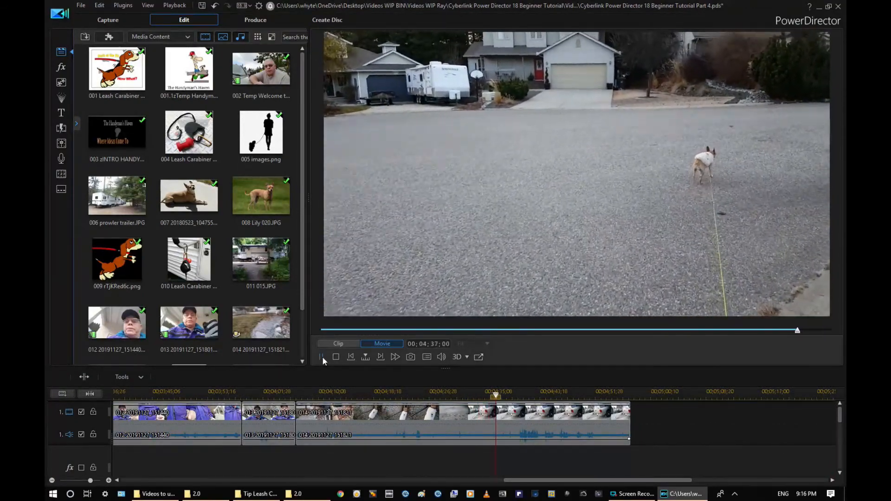
{"action": "left_click", "coordinate": [323, 357]}
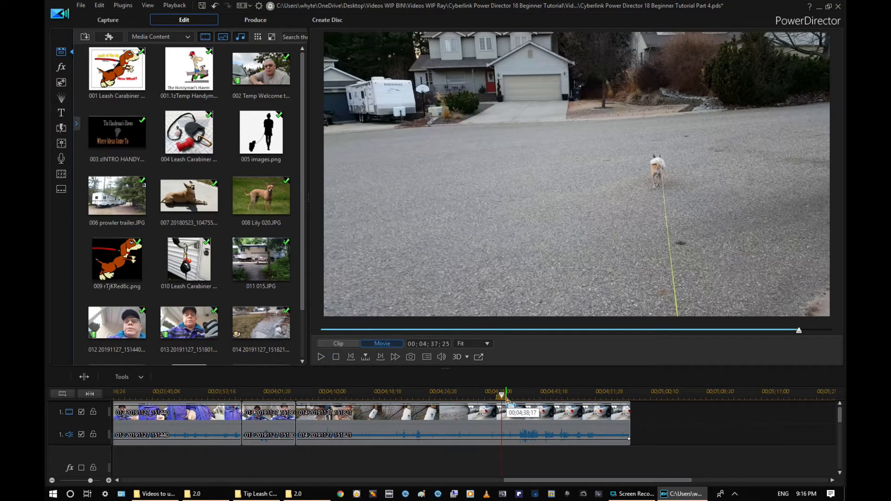
{"action": "left_click_drag", "start_coordinate": [511, 399], "coordinate": [642, 395]}
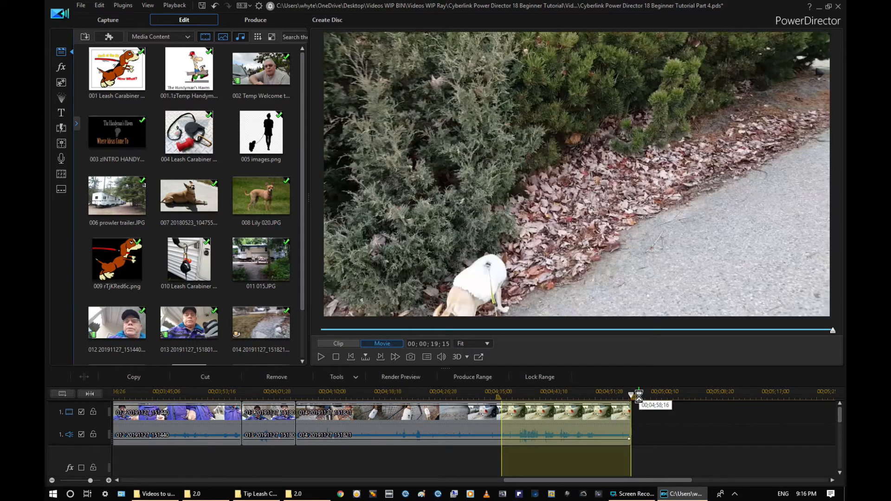
{"action": "key", "text": "Delete"}
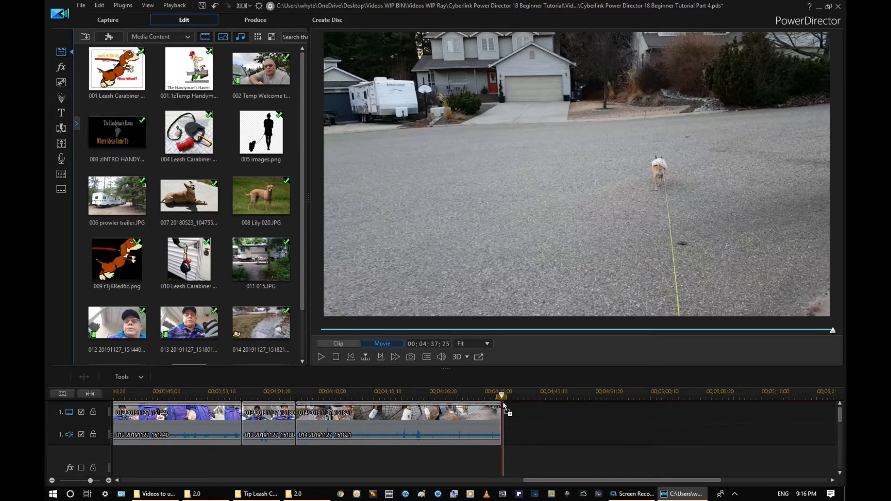
{"action": "left_click_drag", "start_coordinate": [505, 407], "coordinate": [509, 411]}
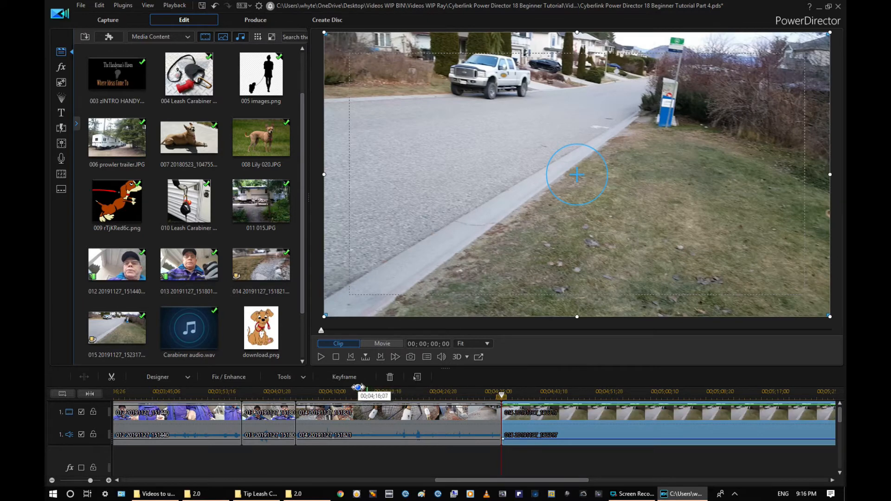
{"action": "left_click", "coordinate": [320, 357]}
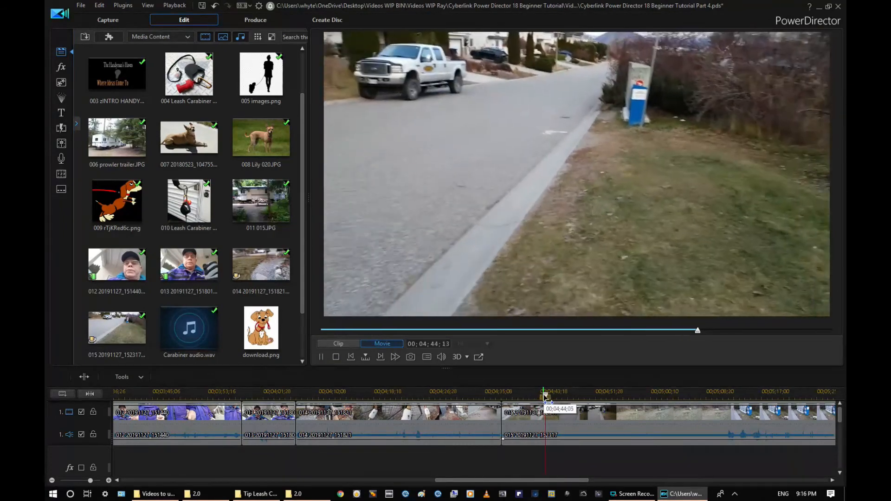
{"action": "left_click_drag", "start_coordinate": [546, 396], "coordinate": [731, 379]}
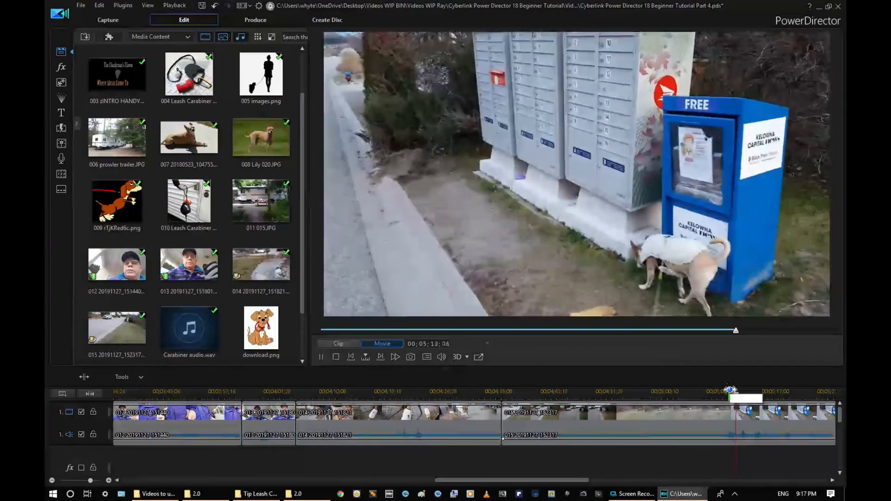
{"action": "left_click_drag", "start_coordinate": [681, 407], "coordinate": [677, 408]}
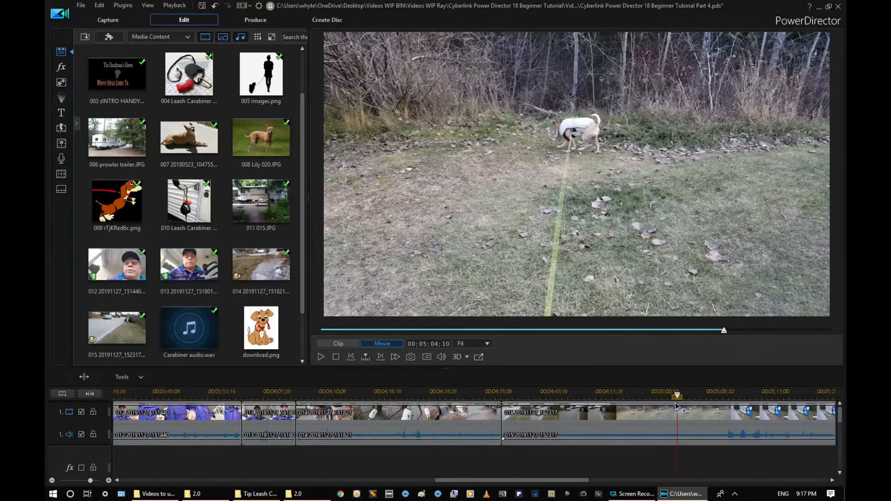
Step: Find where the mailboxes come into view in the 015 clip and delete its opening range up to about 00;05;11;13
{"action": "key", "text": "space"}
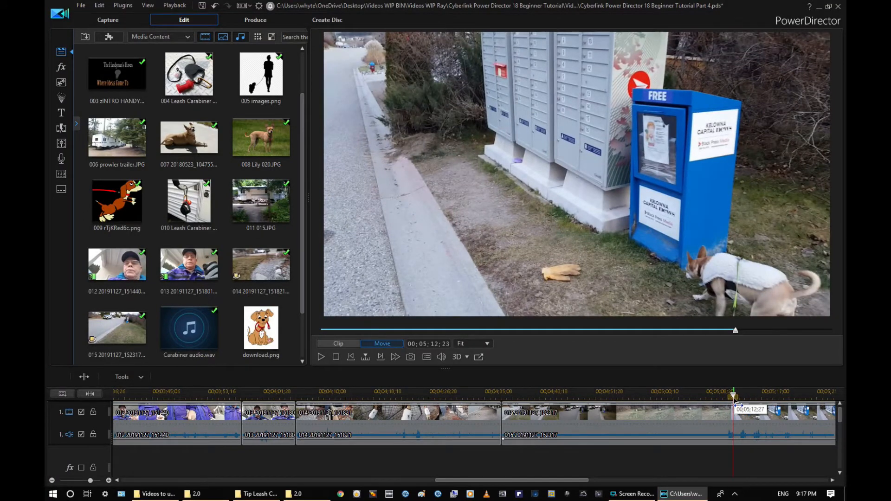
{"action": "left_click_drag", "start_coordinate": [719, 409], "coordinate": [708, 410]}
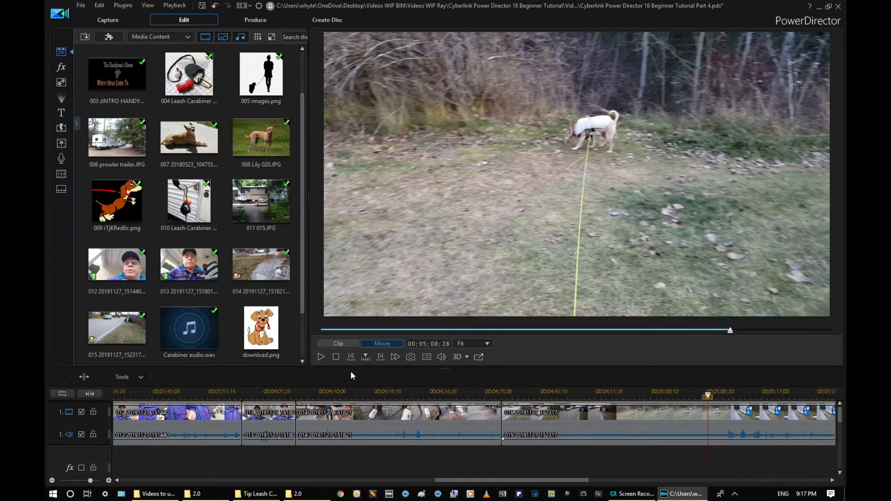
{"action": "left_click", "coordinate": [320, 357]}
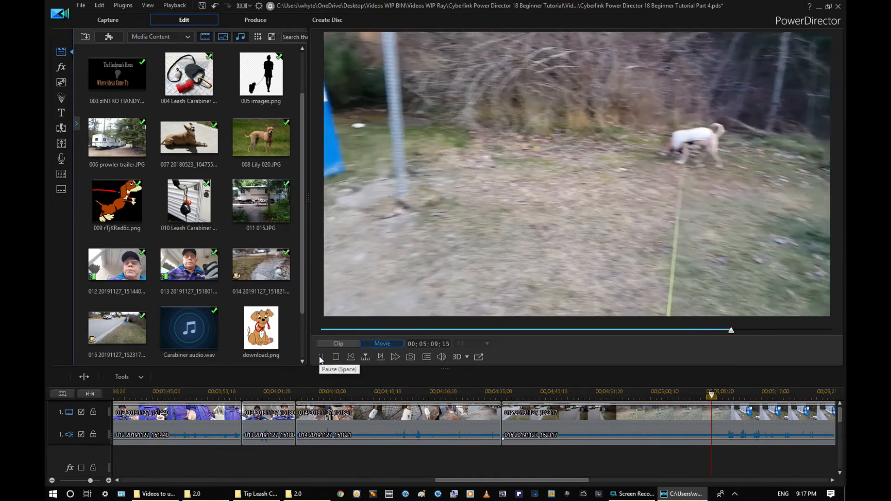
{"action": "left_click", "coordinate": [320, 357]}
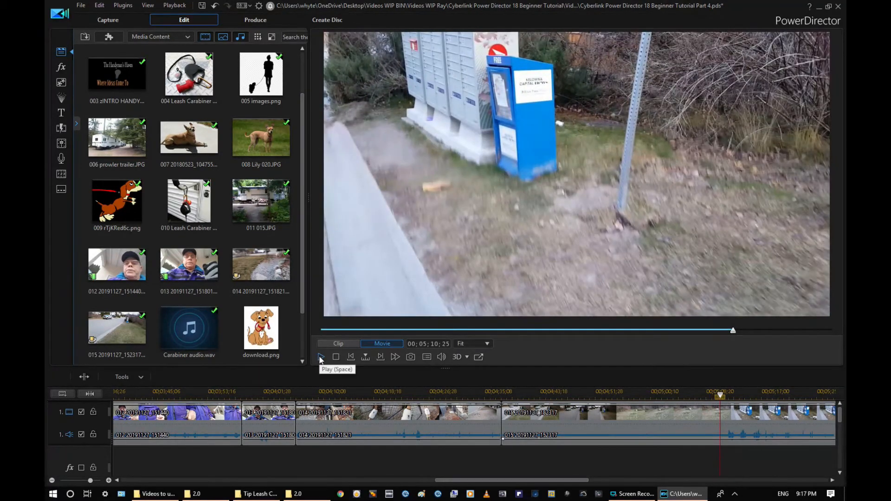
{"action": "left_click", "coordinate": [319, 357]}
{"action": "left_click", "coordinate": [319, 357]}
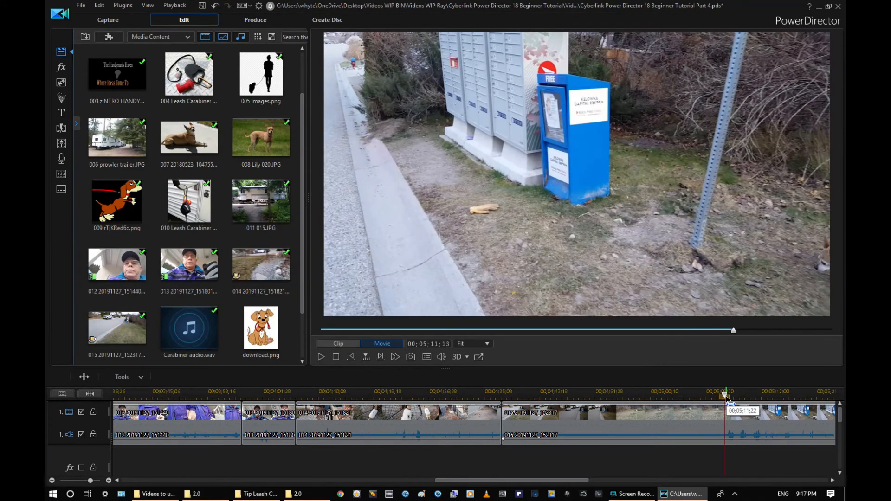
{"action": "left_click_drag", "start_coordinate": [717, 405], "coordinate": [496, 406]}
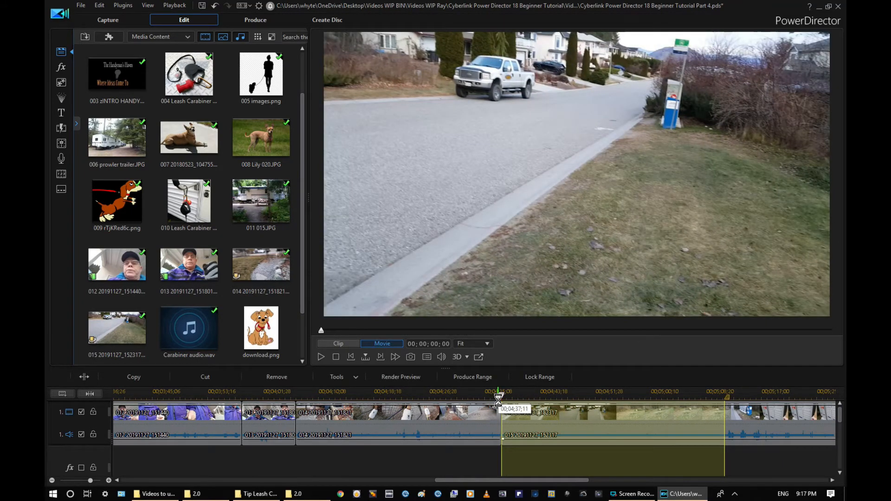
{"action": "left_click", "coordinate": [498, 400]}
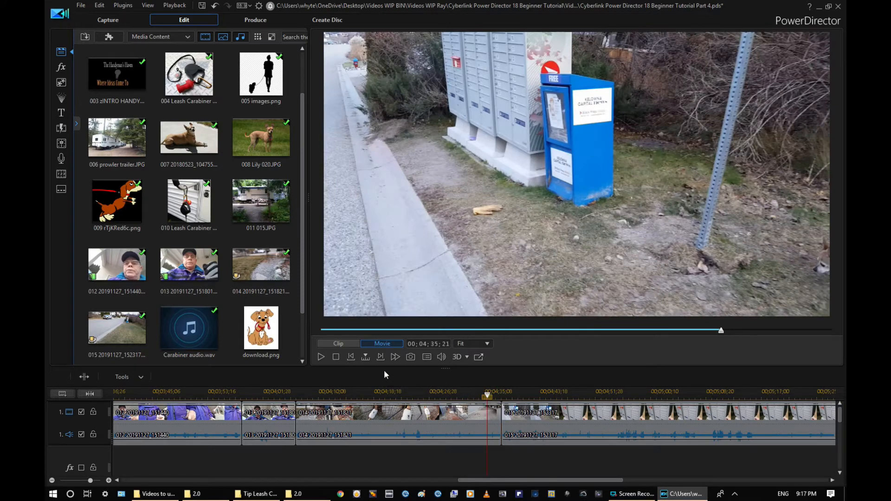
Step: Play through the 015 clip, split it at 00;05;16;26 and delete the part after the split
{"action": "left_click", "coordinate": [321, 356]}
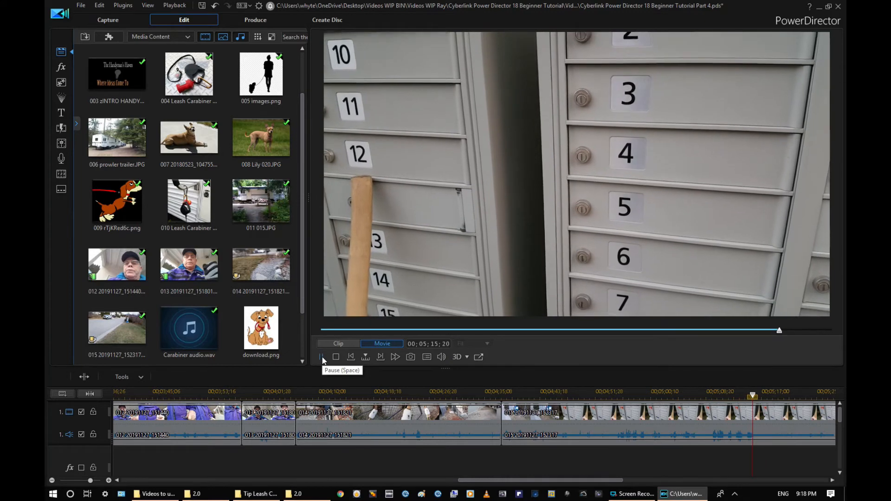
{"action": "left_click", "coordinate": [322, 357]}
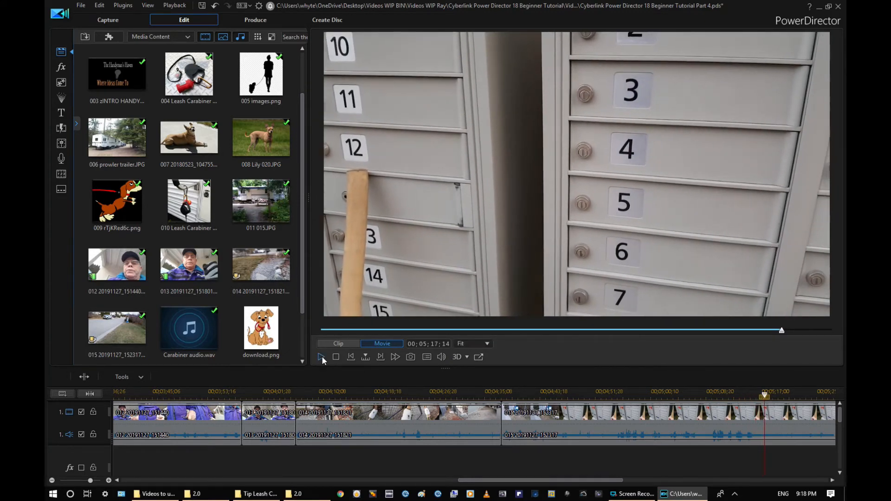
{"action": "left_click", "coordinate": [321, 356]}
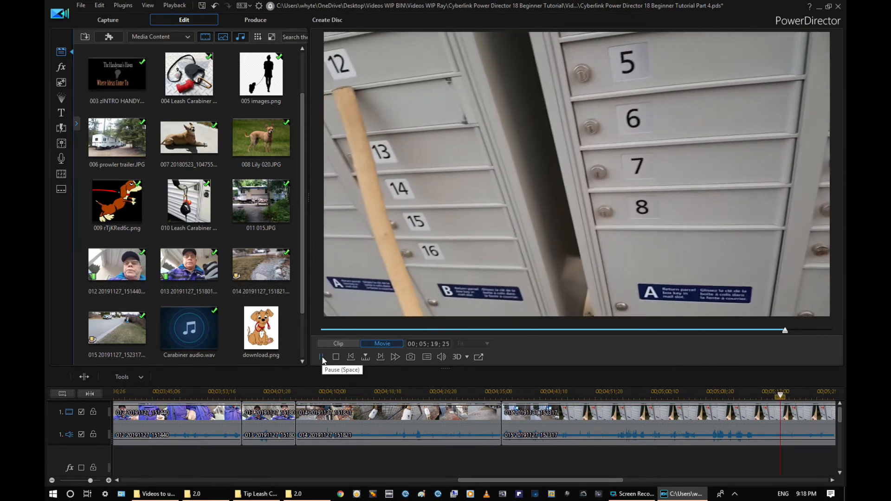
{"action": "left_click", "coordinate": [337, 357]}
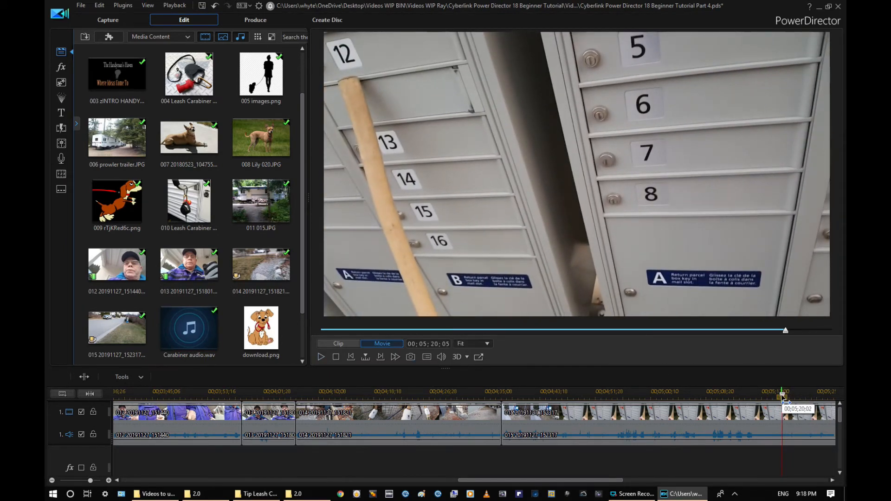
{"action": "left_click_drag", "start_coordinate": [783, 396], "coordinate": [730, 397]}
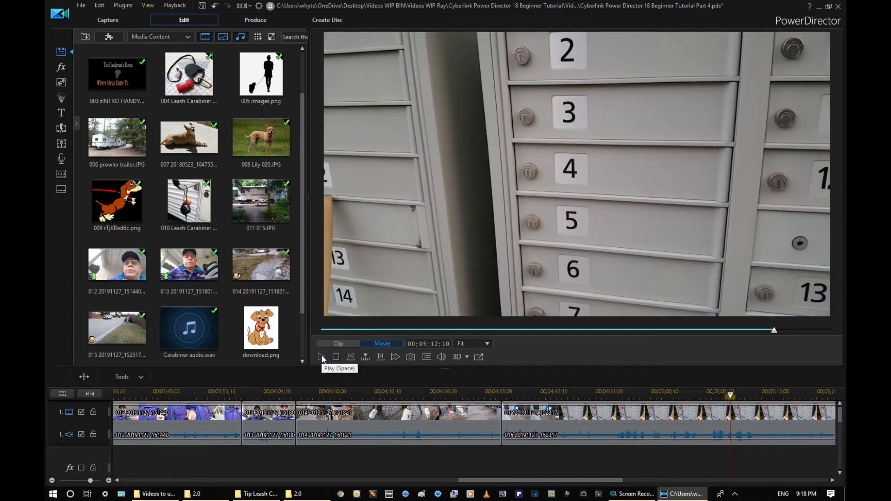
{"action": "left_click", "coordinate": [320, 357]}
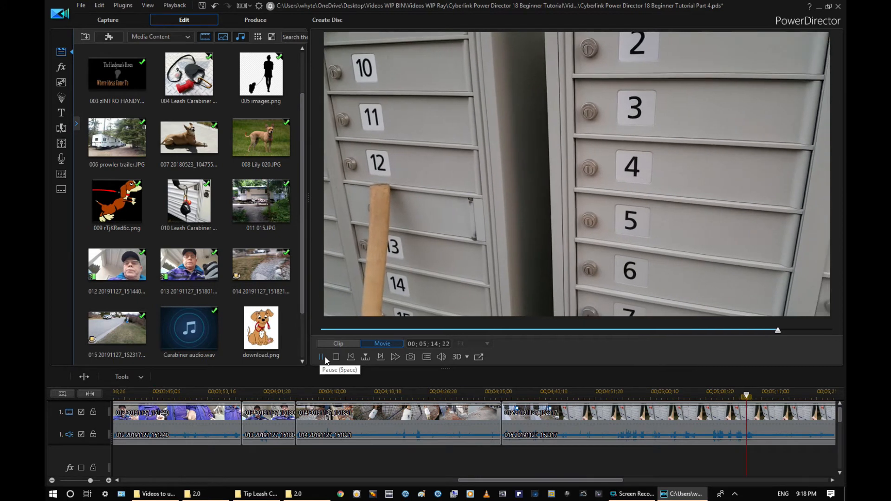
{"action": "left_click", "coordinate": [322, 355]}
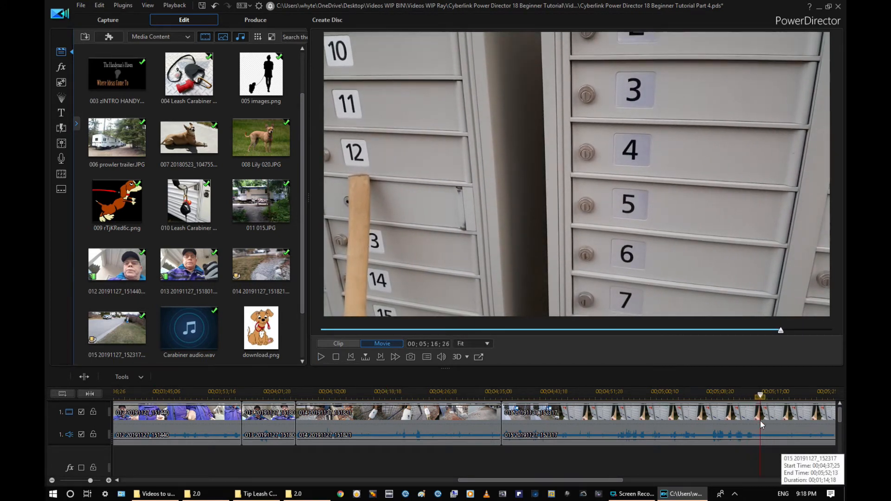
{"action": "left_click", "coordinate": [778, 433]}
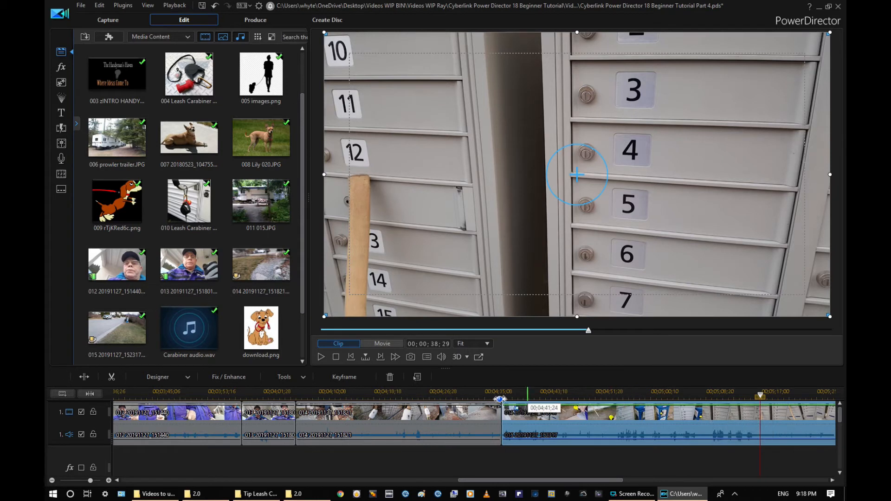
{"action": "left_click", "coordinate": [84, 377]}
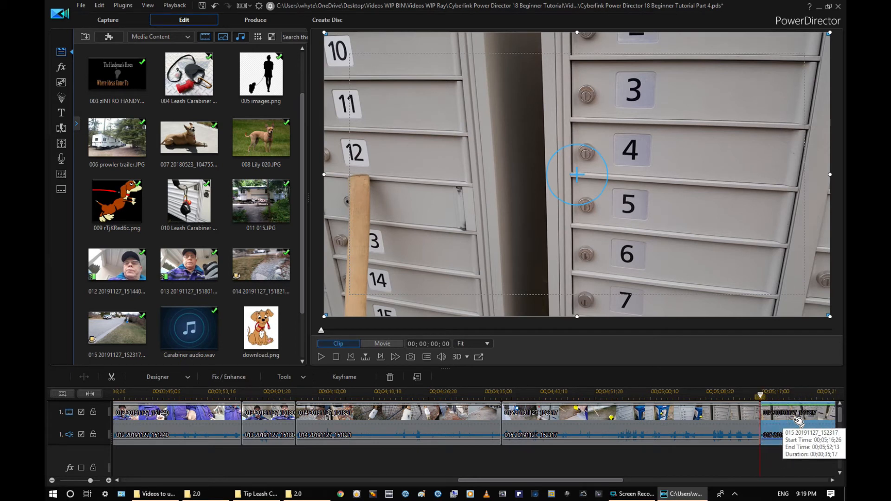
{"action": "key", "text": "Delete"}
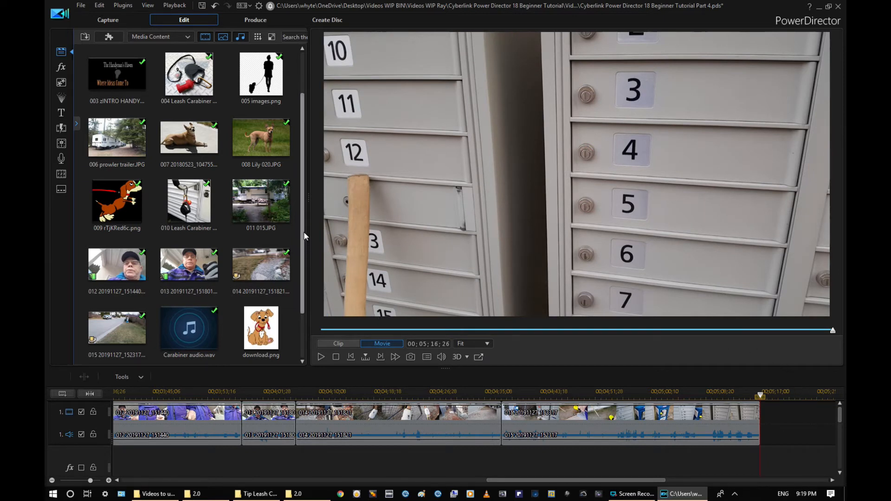
Step: Bring the 017 zEnd Thanks video into the media library after the 015 clip and open its list of commands
{"action": "left_click_drag", "start_coordinate": [302, 220], "coordinate": [306, 129]}
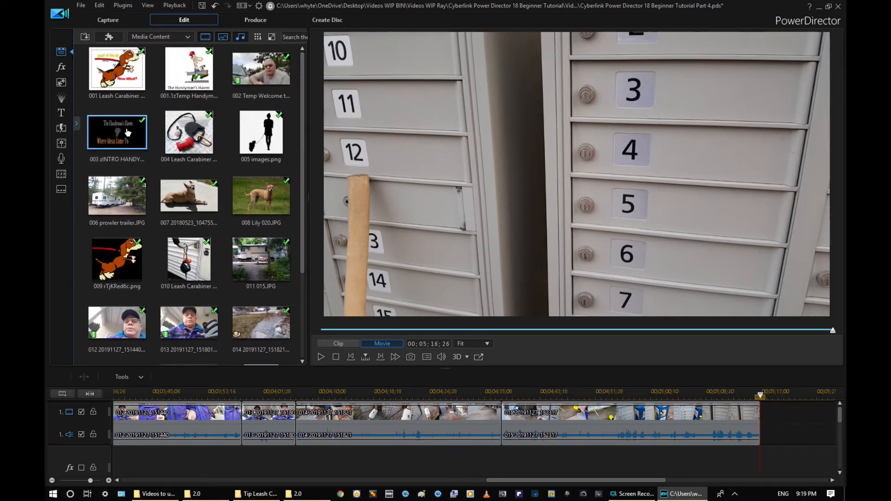
{"action": "left_click_drag", "start_coordinate": [303, 168], "coordinate": [302, 305]}
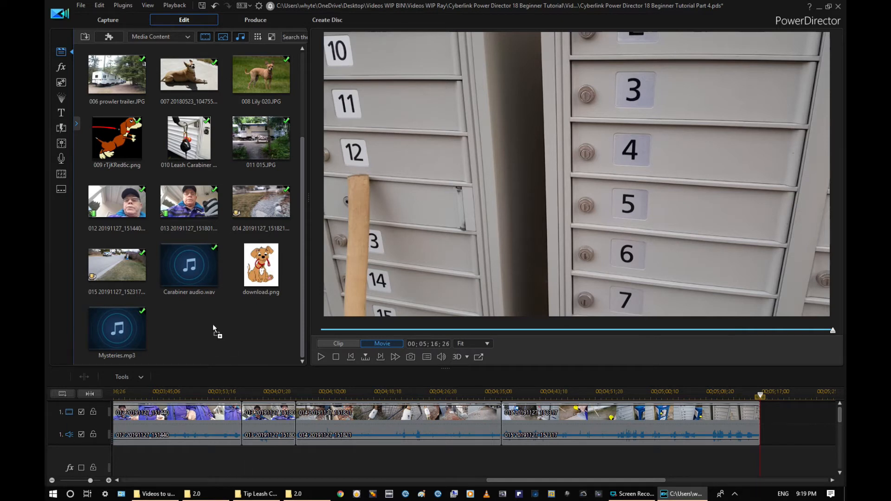
{"action": "left_click_drag", "start_coordinate": [213, 324], "coordinate": [213, 324]}
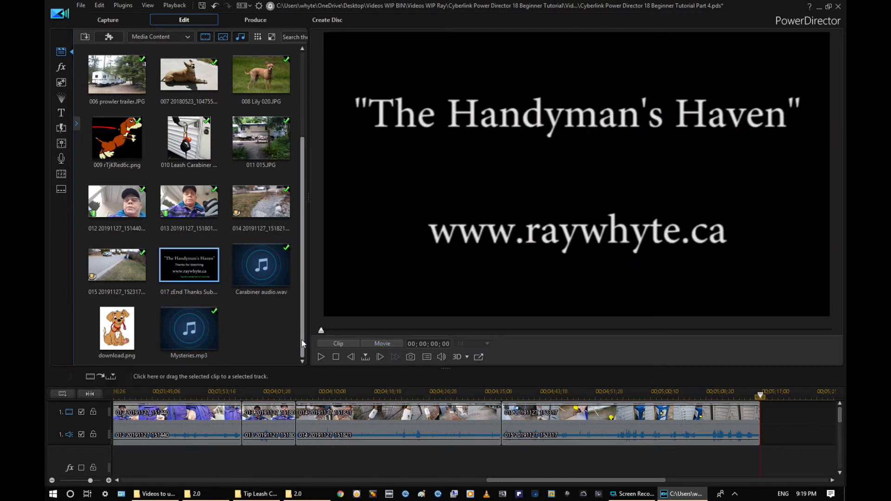
{"action": "scroll", "coordinate": [300, 333], "scroll_direction": "up", "scroll_amount": 1}
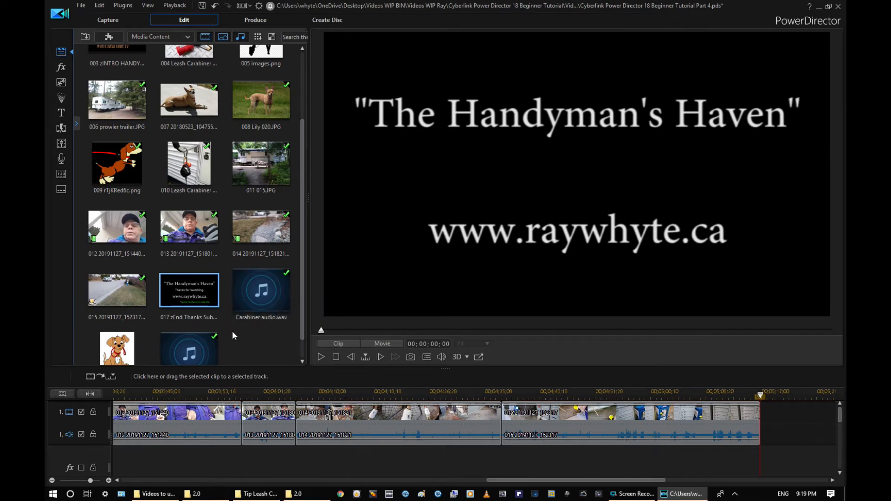
{"action": "right_click", "coordinate": [194, 290]}
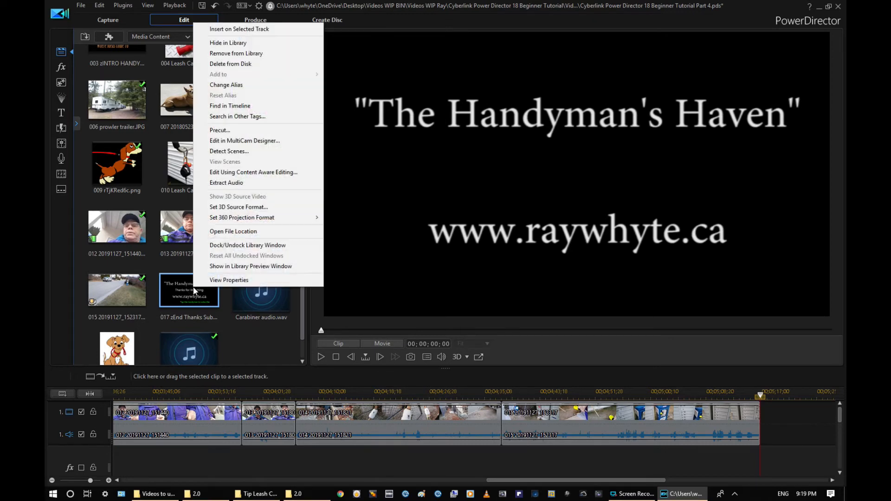